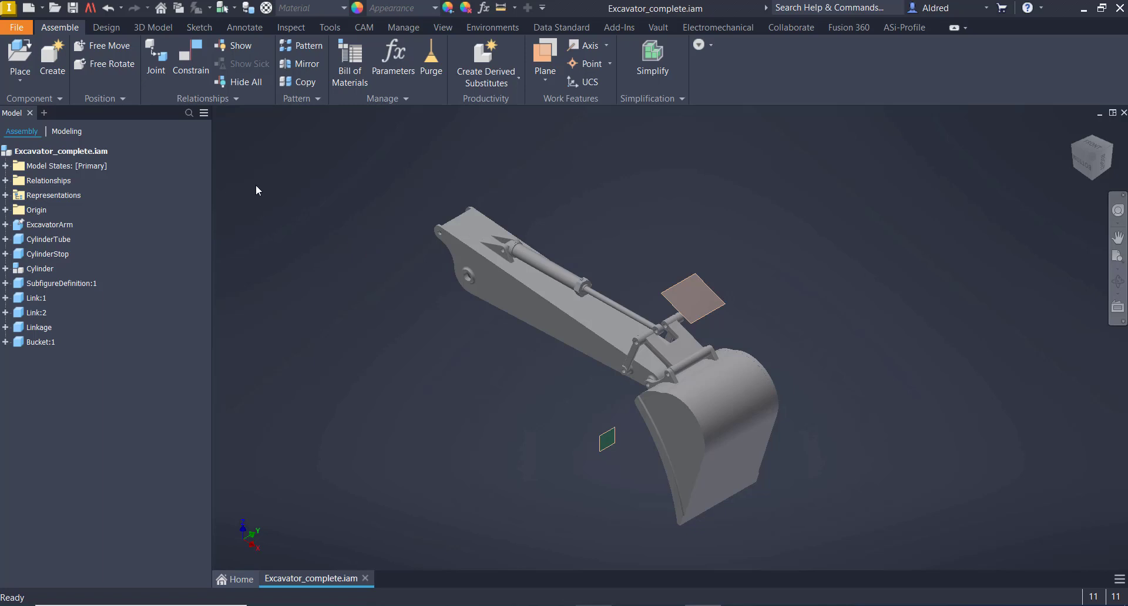
Step: Switch the excavator assembly into the Inventor Studio rendering environment
{"action": "left_click", "coordinate": [493, 27]}
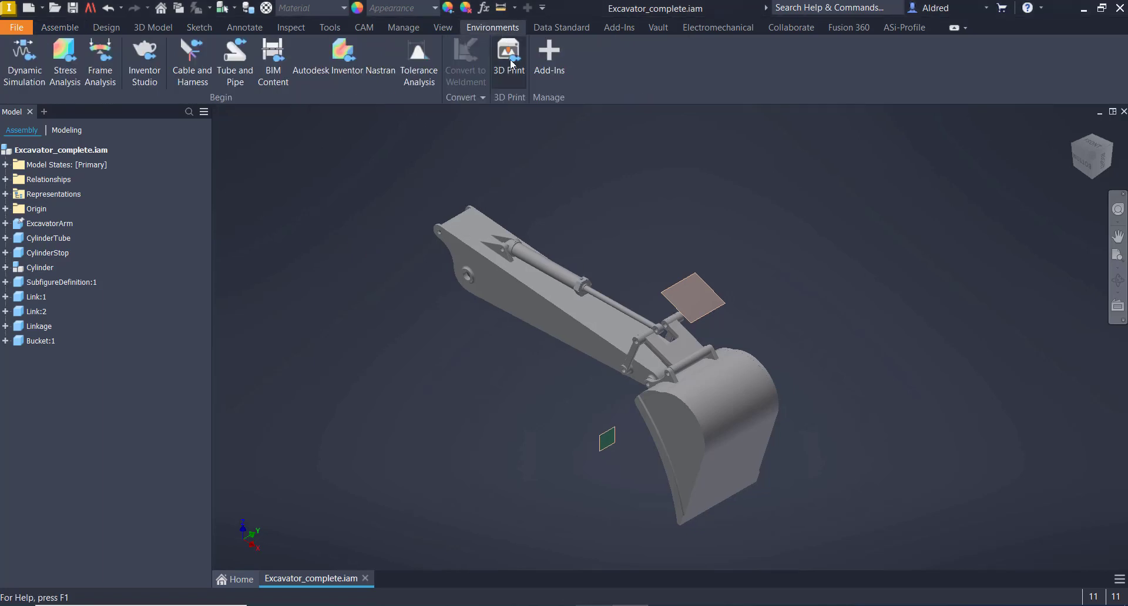
{"action": "left_click", "coordinate": [144, 59]}
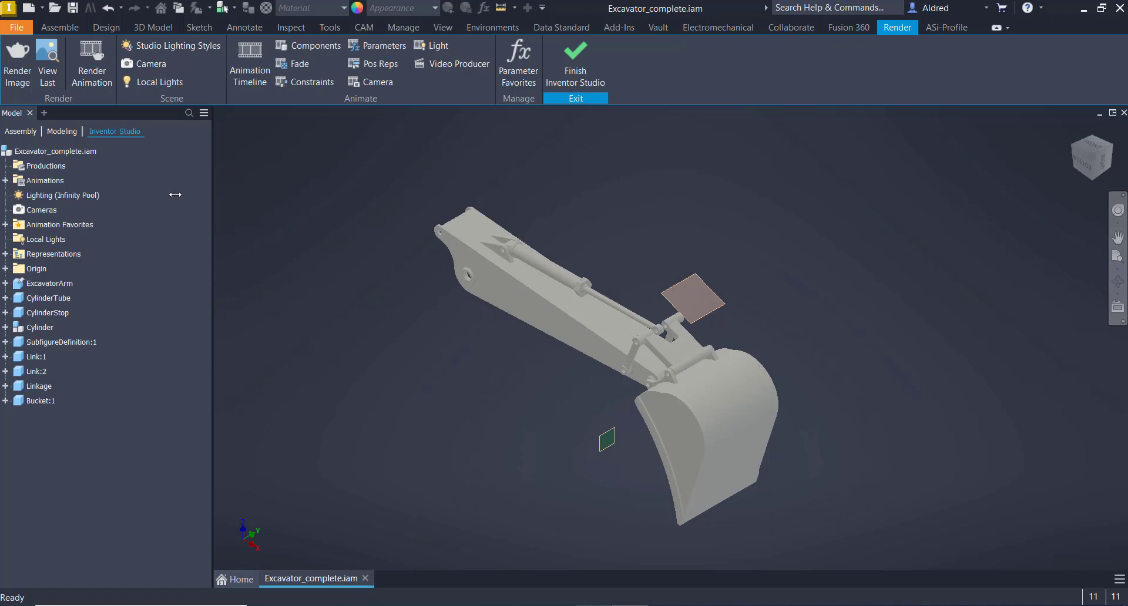
Step: Add a new animation, rename it from Animation2 to Bucket, and activate it to open its timeline
{"action": "left_click", "coordinate": [45, 181]}
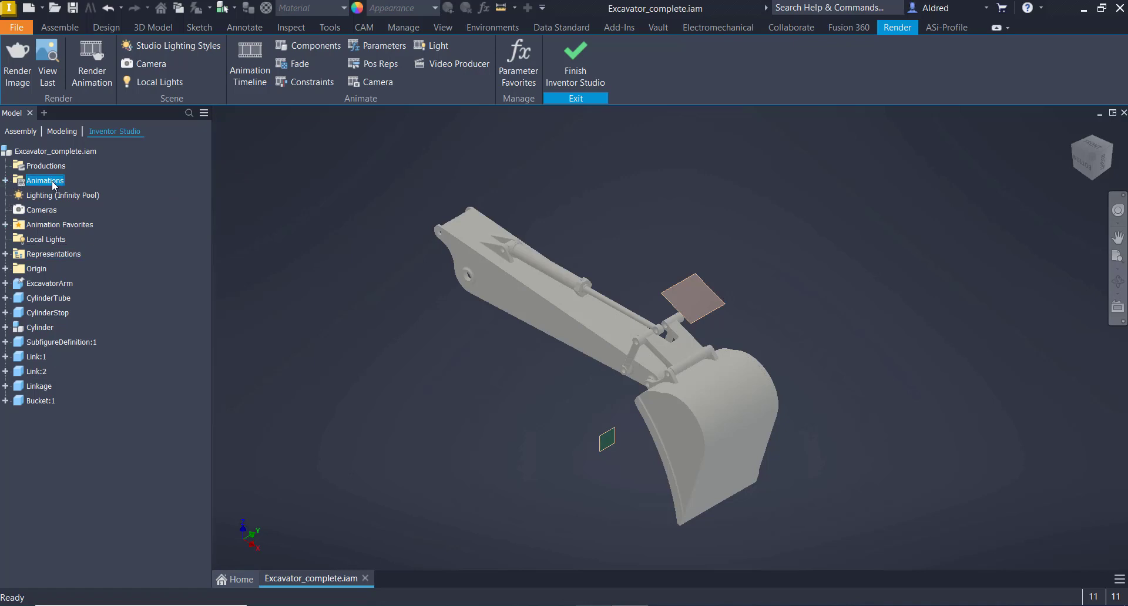
{"action": "right_click", "coordinate": [55, 184]}
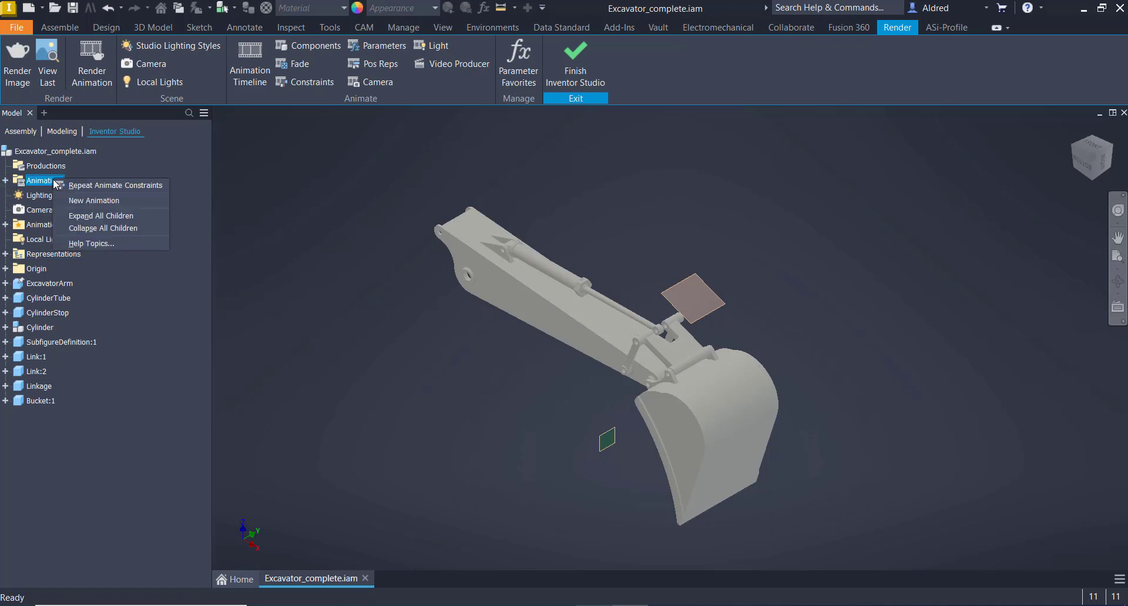
{"action": "left_click", "coordinate": [112, 213]}
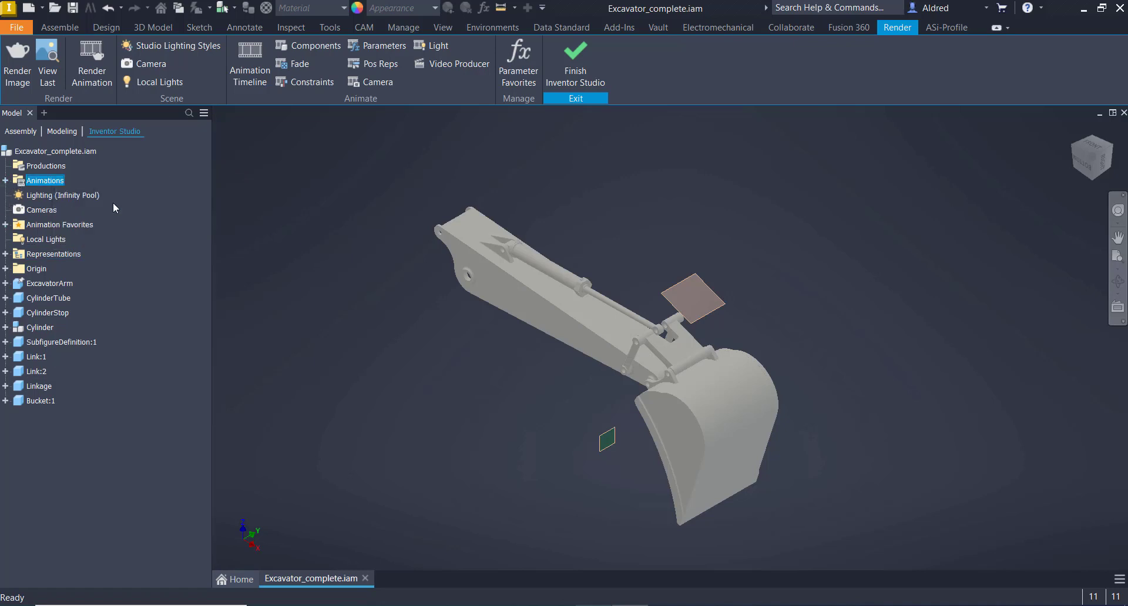
{"action": "left_click", "coordinate": [4, 182]}
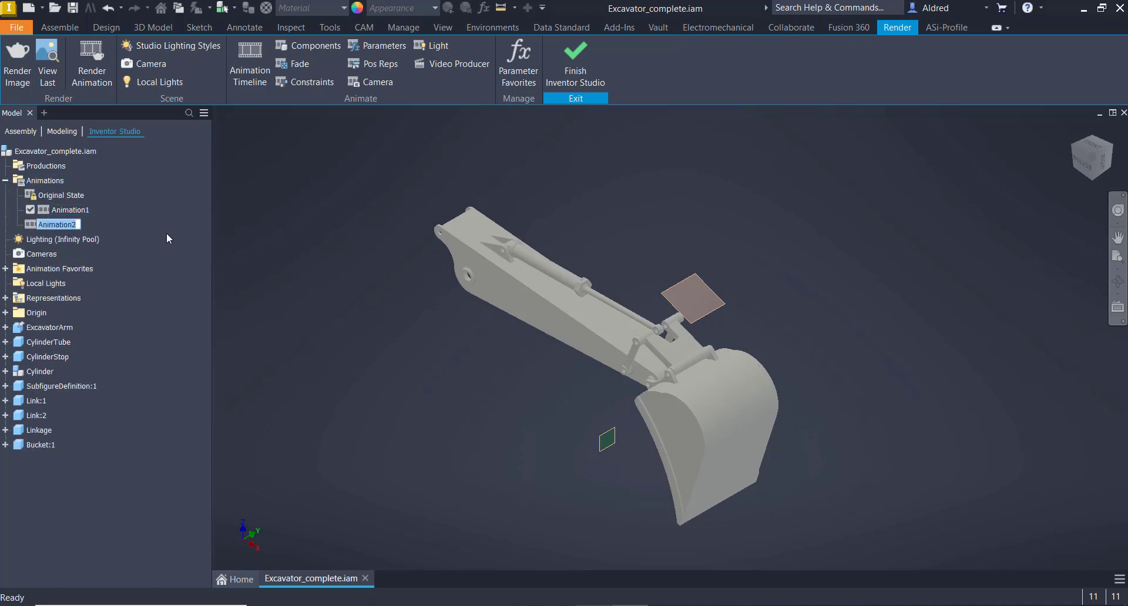
{"action": "type", "text": "Bucket"}
{"action": "key", "text": "Return"}
{"action": "double_click", "coordinate": [25, 225]}
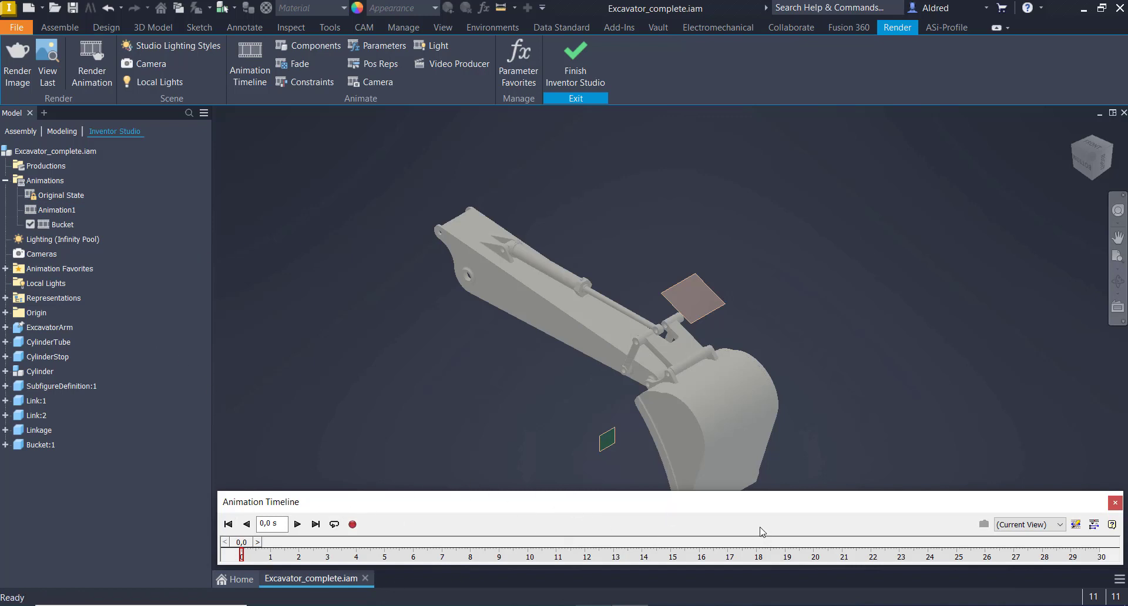
Step: Give the excavator arm the Glossy - Gold appearance
{"action": "middle_click_drag", "start_coordinate": [572, 383], "coordinate": [529, 342]}
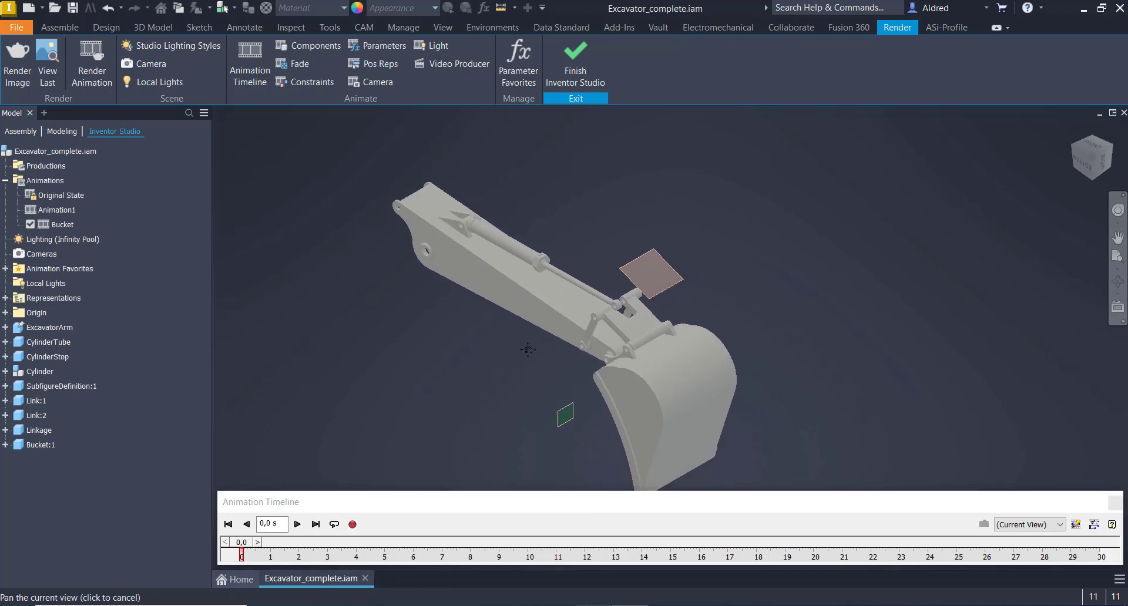
{"action": "left_click", "coordinate": [529, 281]}
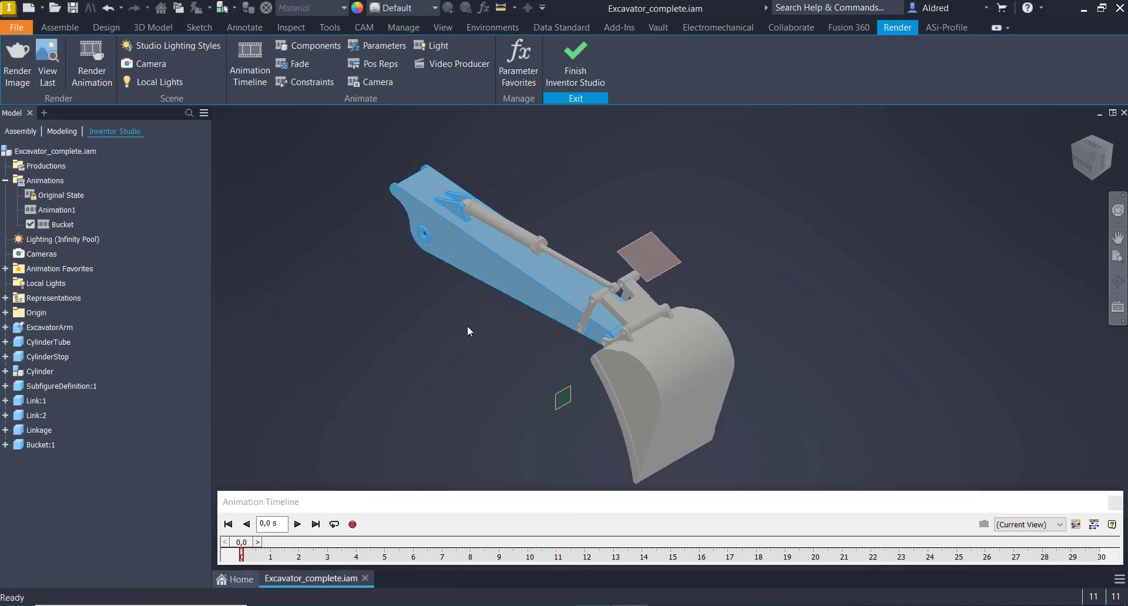
{"action": "left_click", "coordinate": [434, 8]}
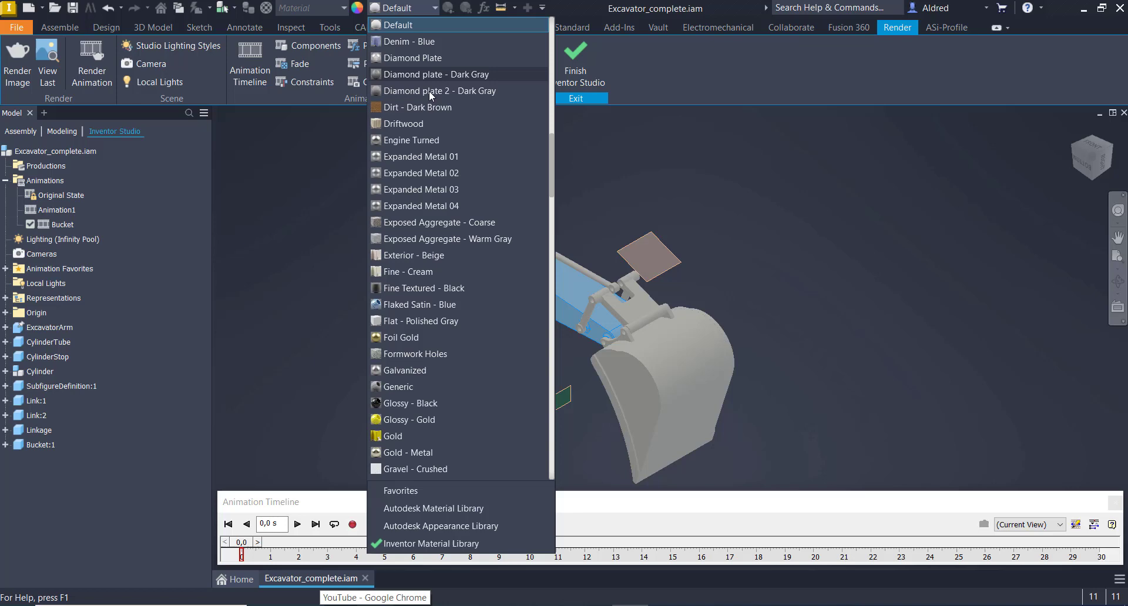
{"action": "left_click", "coordinate": [443, 413]}
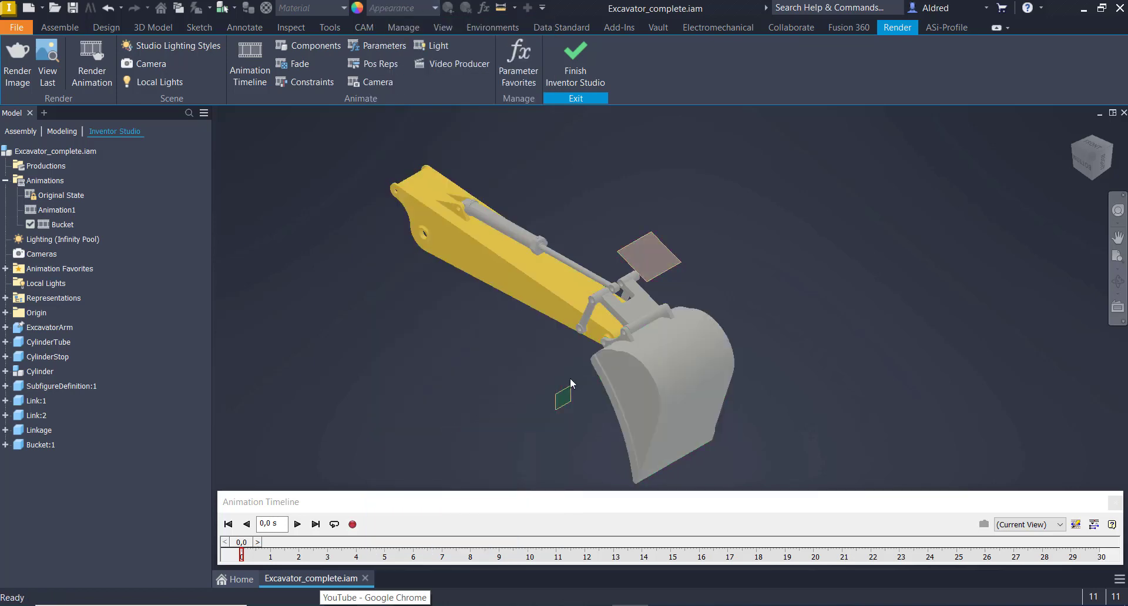
Step: Make the bucket Light Red and the cylinder rod Glossy - Black
{"action": "middle_click_drag", "start_coordinate": [542, 386], "coordinate": [661, 429], "text": "shift"}
{"action": "left_click", "coordinate": [661, 429]}
{"action": "left_click", "coordinate": [414, 8]}
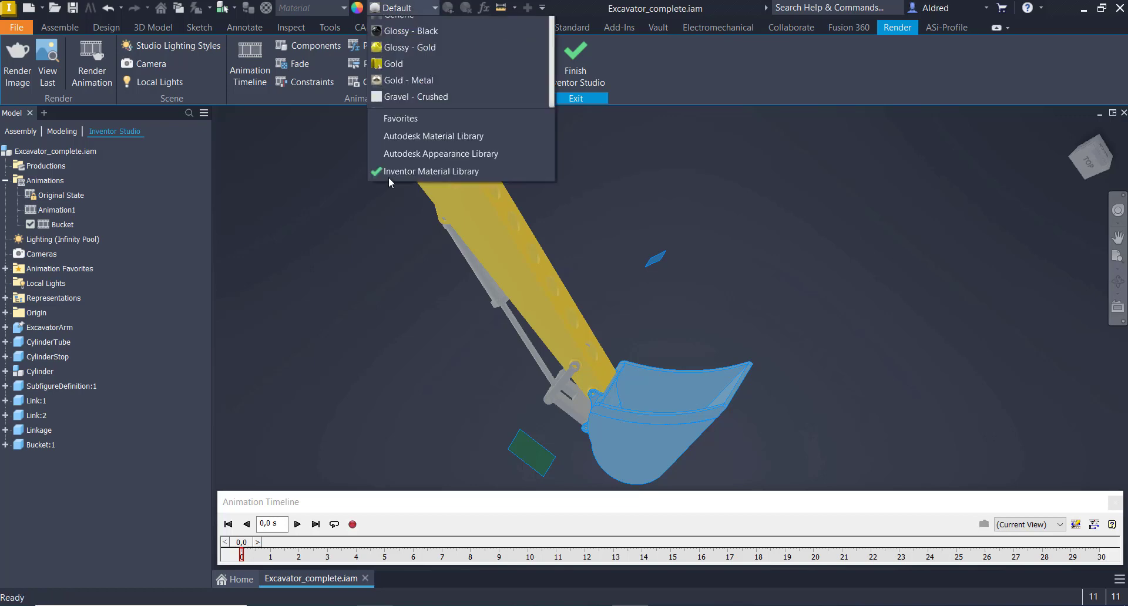
{"action": "scroll", "coordinate": [423, 353], "scroll_direction": "down", "scroll_amount": 6}
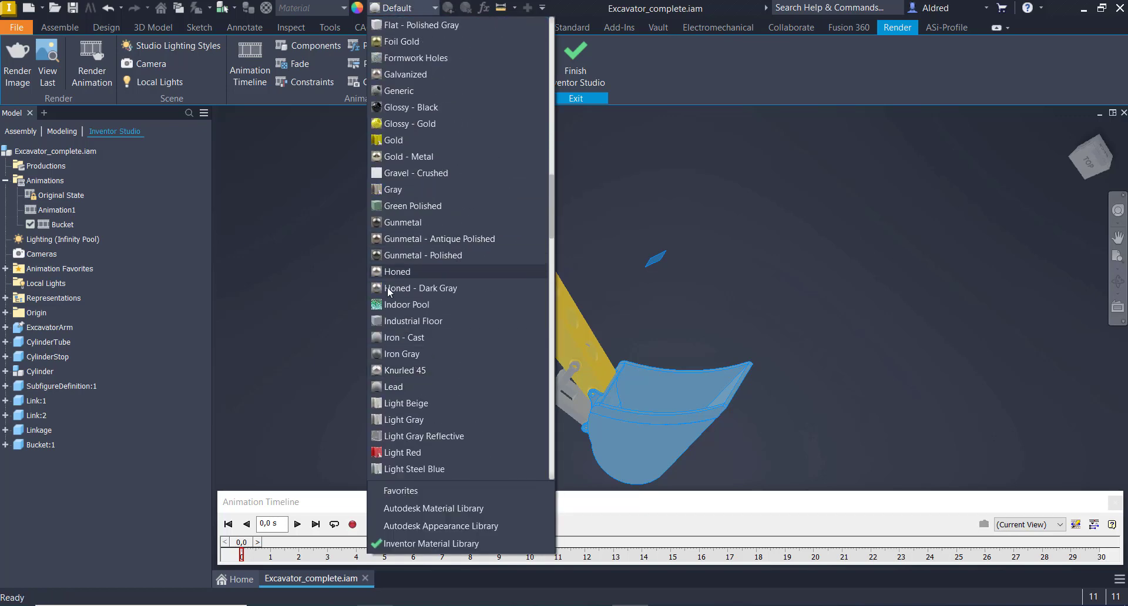
{"action": "left_click", "coordinate": [401, 452]}
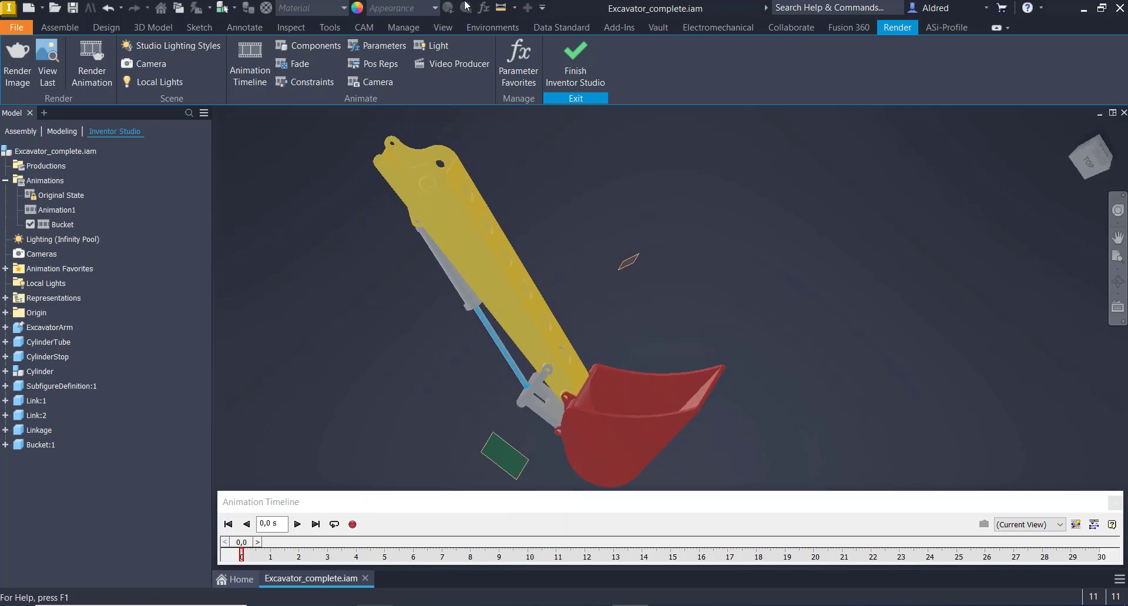
{"action": "left_click", "coordinate": [427, 9]}
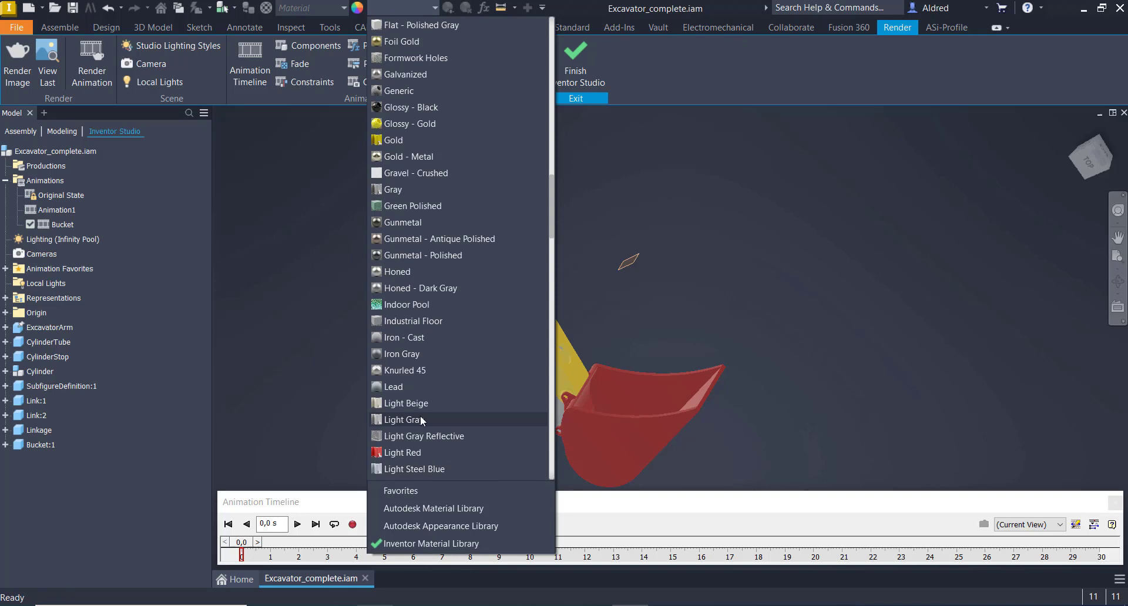
{"action": "left_click", "coordinate": [396, 107]}
Step: Change the bucket's appearance to Gunmetal - Polished
{"action": "middle_click_drag", "start_coordinate": [745, 309], "coordinate": [734, 280]}
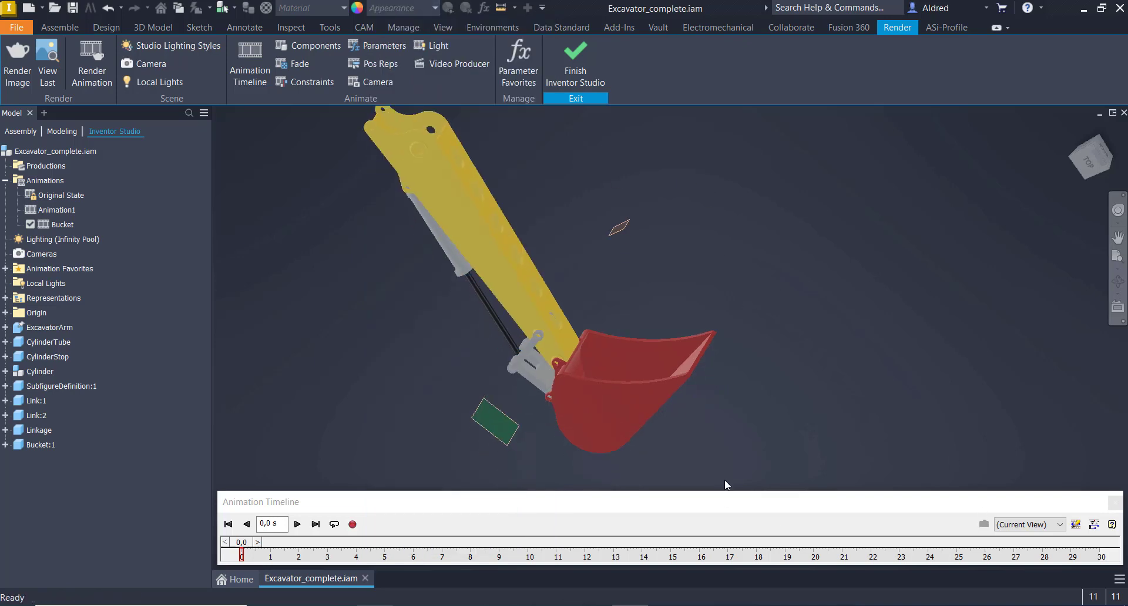
{"action": "left_click", "coordinate": [622, 387]}
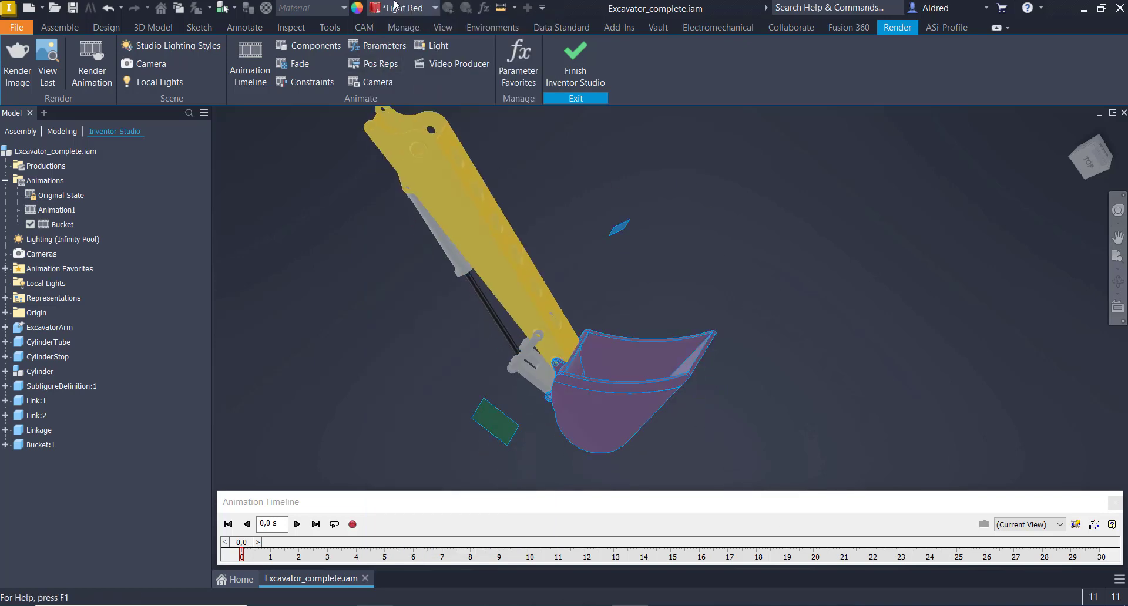
{"action": "left_click", "coordinate": [420, 18]}
{"action": "scroll", "coordinate": [428, 181], "scroll_direction": "up", "scroll_amount": 4}
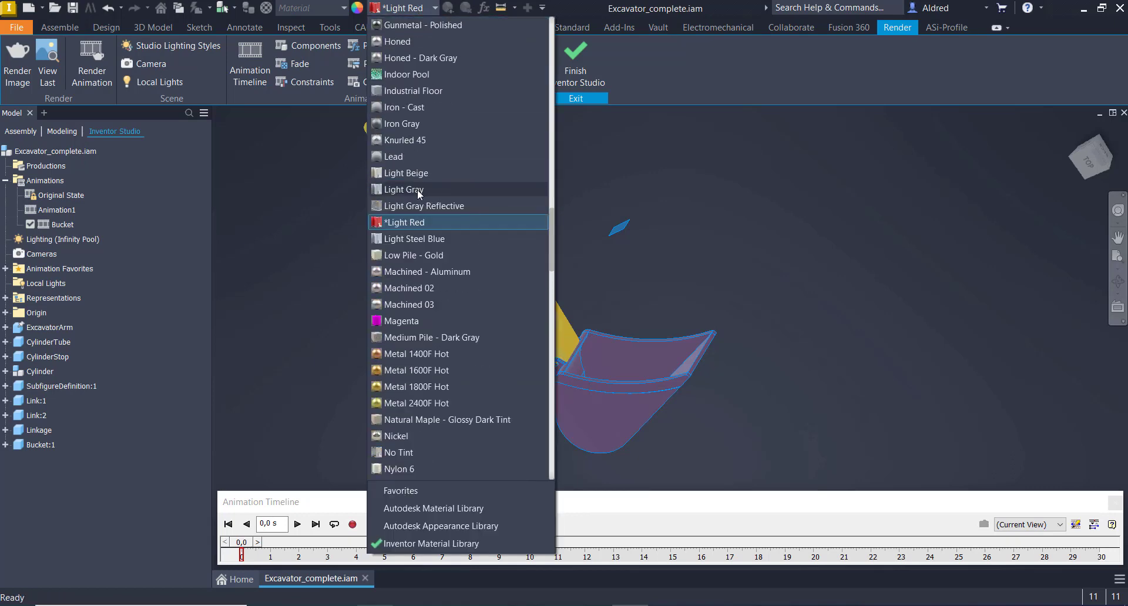
{"action": "scroll", "coordinate": [419, 193], "scroll_direction": "up", "scroll_amount": 3}
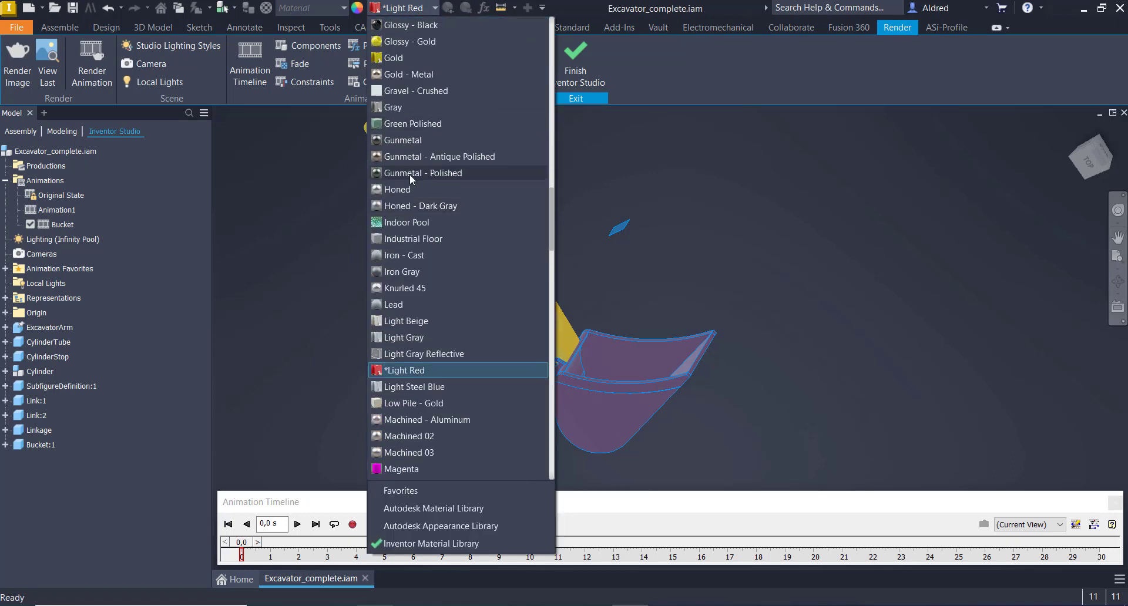
{"action": "left_click", "coordinate": [411, 173]}
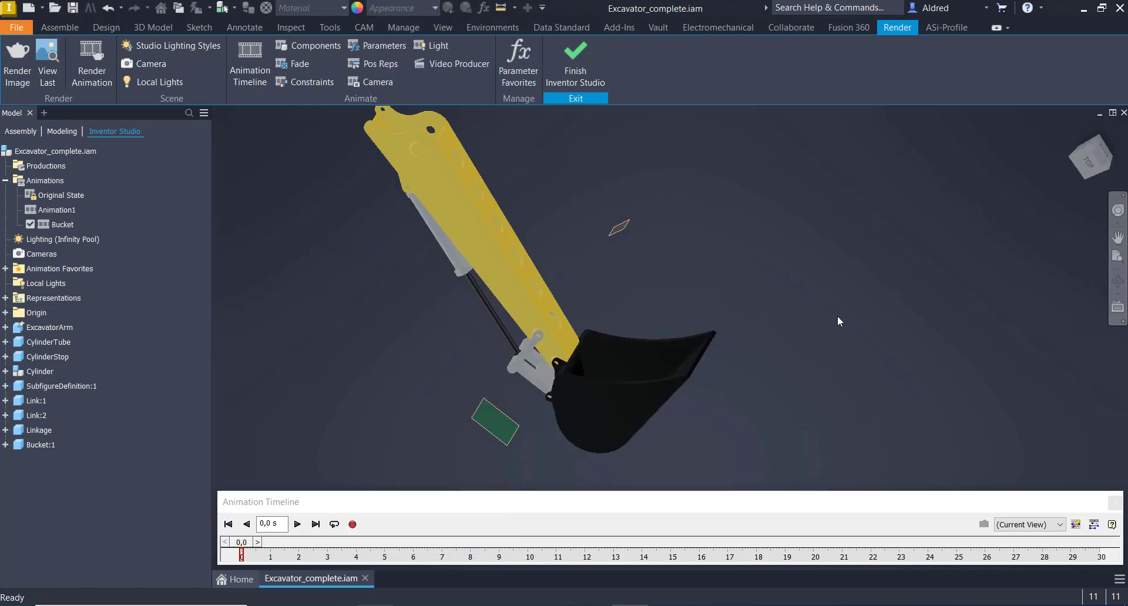
{"action": "middle_click_drag", "start_coordinate": [837, 315], "coordinate": [539, 195], "text": "shift"}
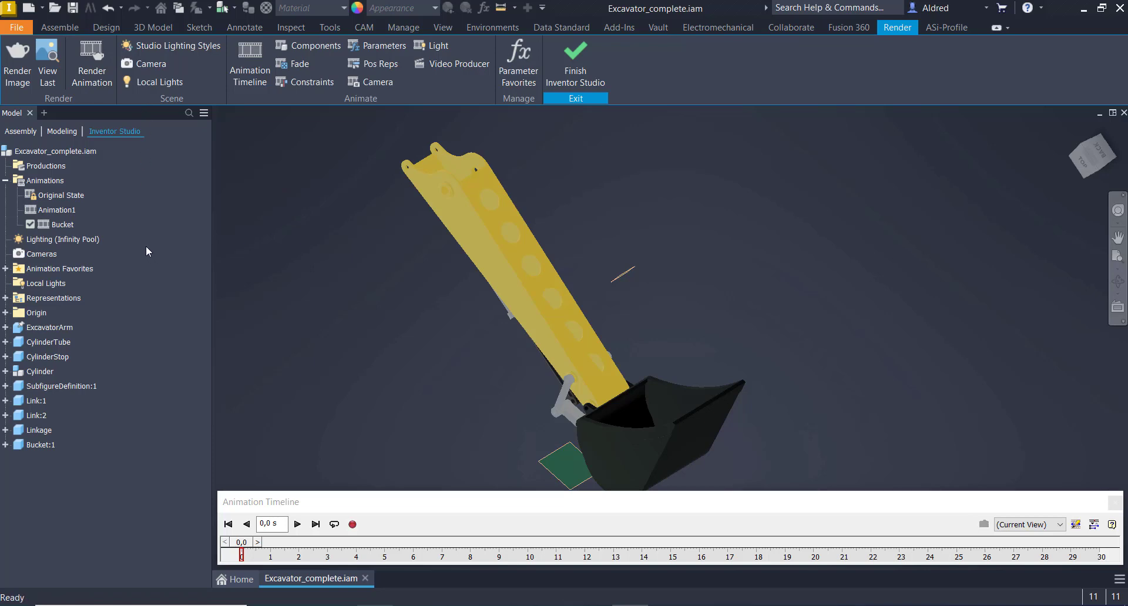
Step: Edit the Infinity Pool lighting style, raising exposure to 1,170 and toggling the background image
{"action": "right_click", "coordinate": [58, 234]}
{"action": "left_click", "coordinate": [81, 256]}
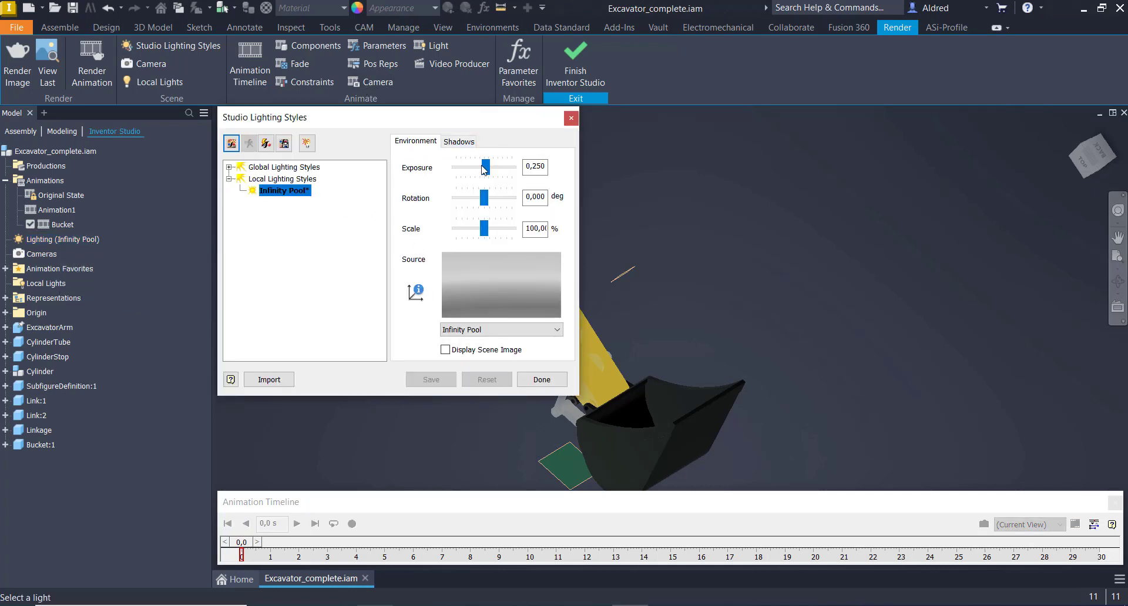
{"action": "left_click_drag", "start_coordinate": [485, 167], "coordinate": [495, 167]}
{"action": "left_click", "coordinate": [669, 319]}
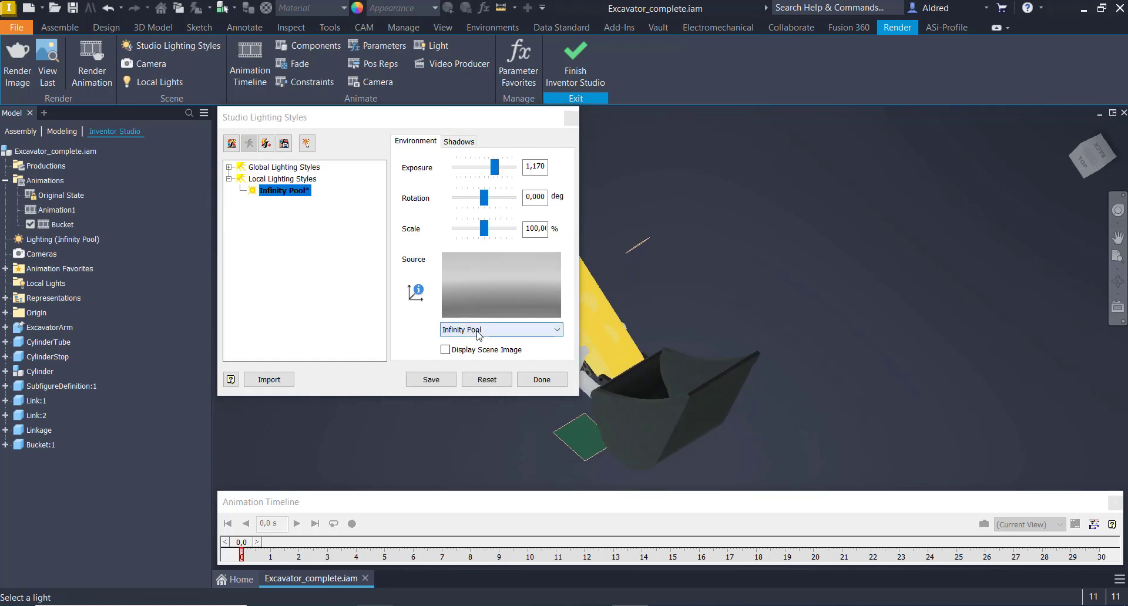
{"action": "left_click", "coordinate": [459, 354]}
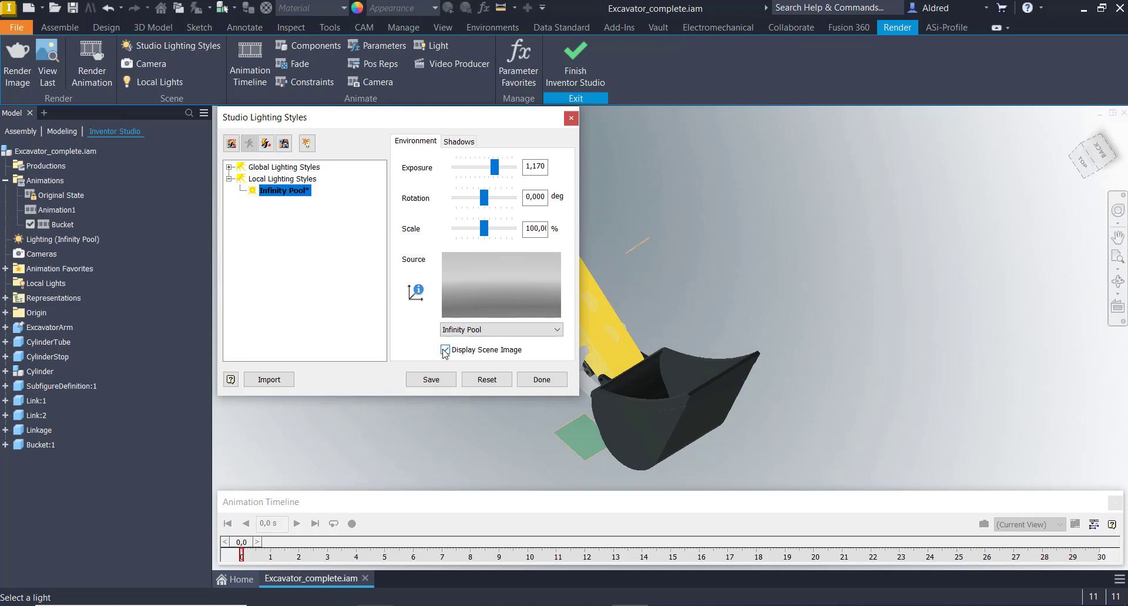
{"action": "left_click", "coordinate": [445, 352]}
Step: Try Cool Light and Plain Room, then set Stuttgart Courtyard as the source and save
{"action": "left_click", "coordinate": [500, 333]}
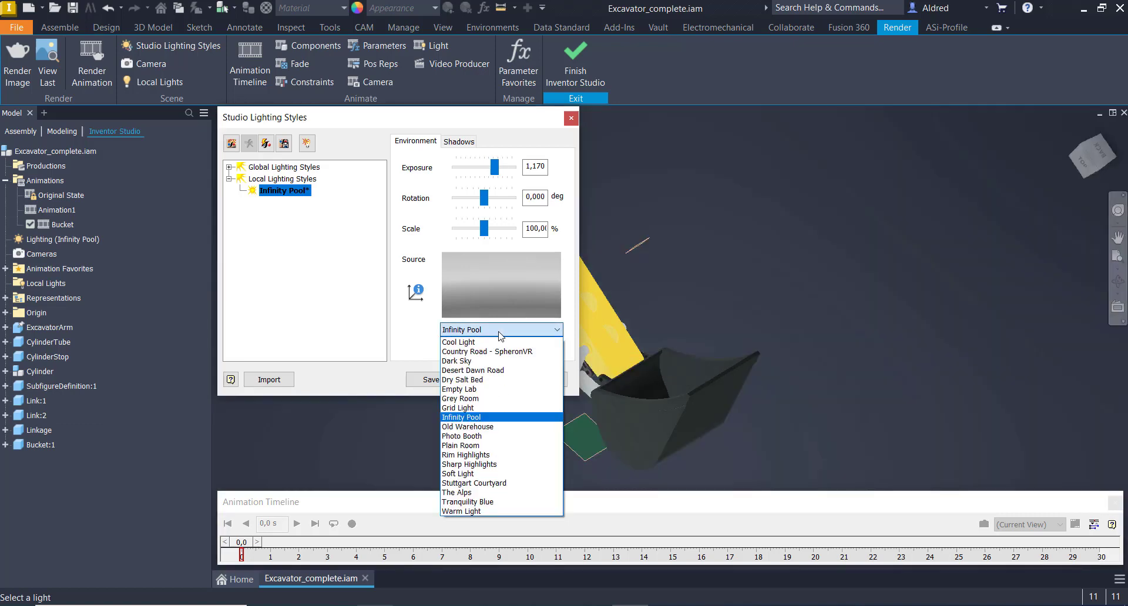
{"action": "left_click", "coordinate": [501, 342]}
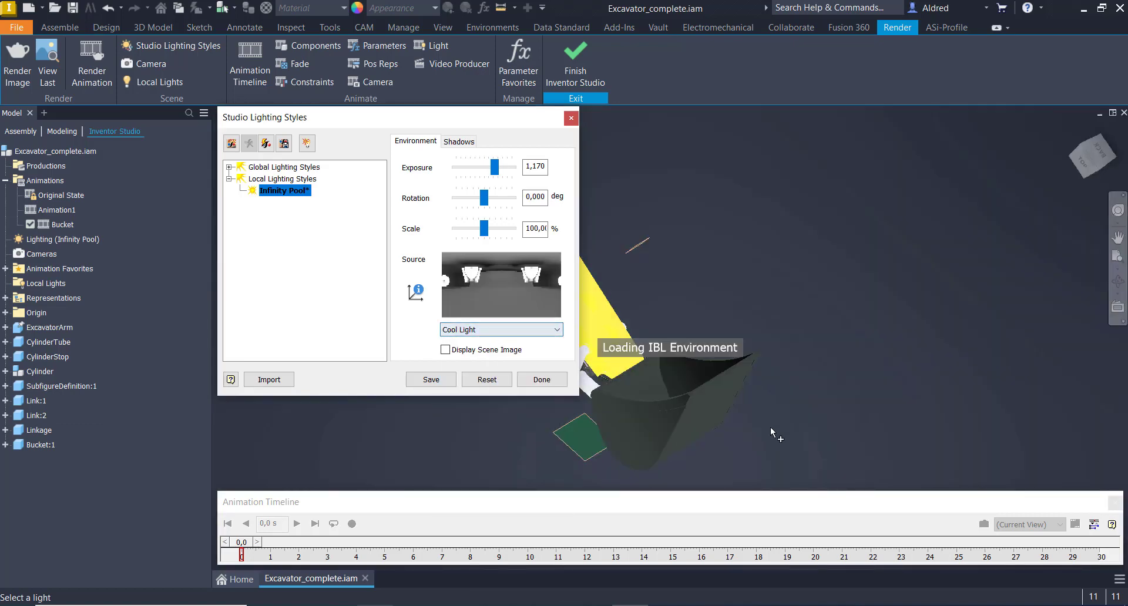
{"action": "left_click", "coordinate": [492, 332]}
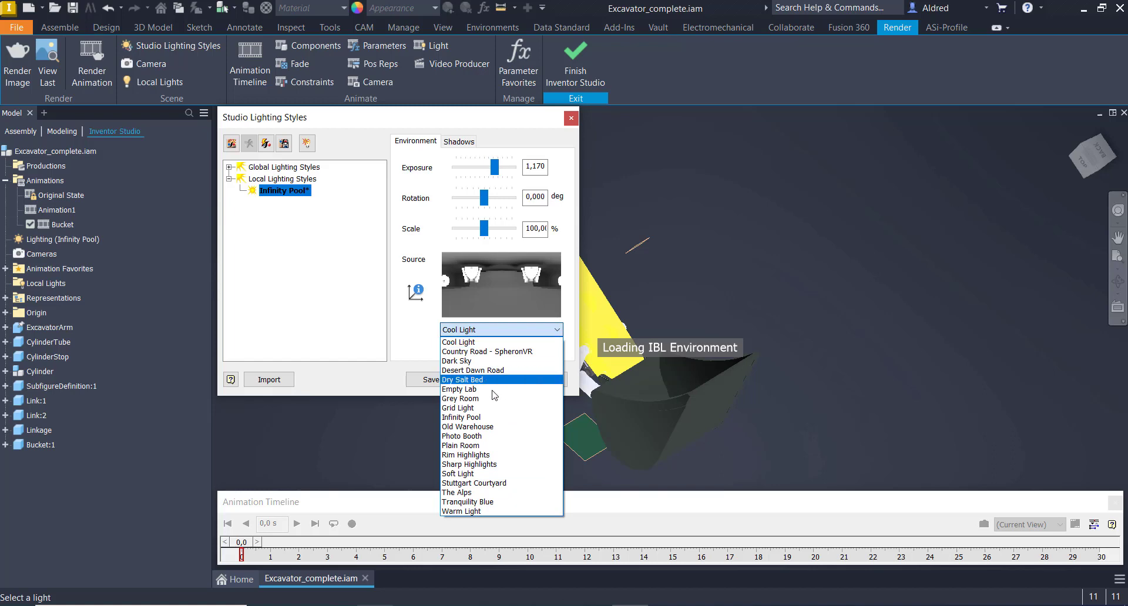
{"action": "left_click", "coordinate": [482, 446]}
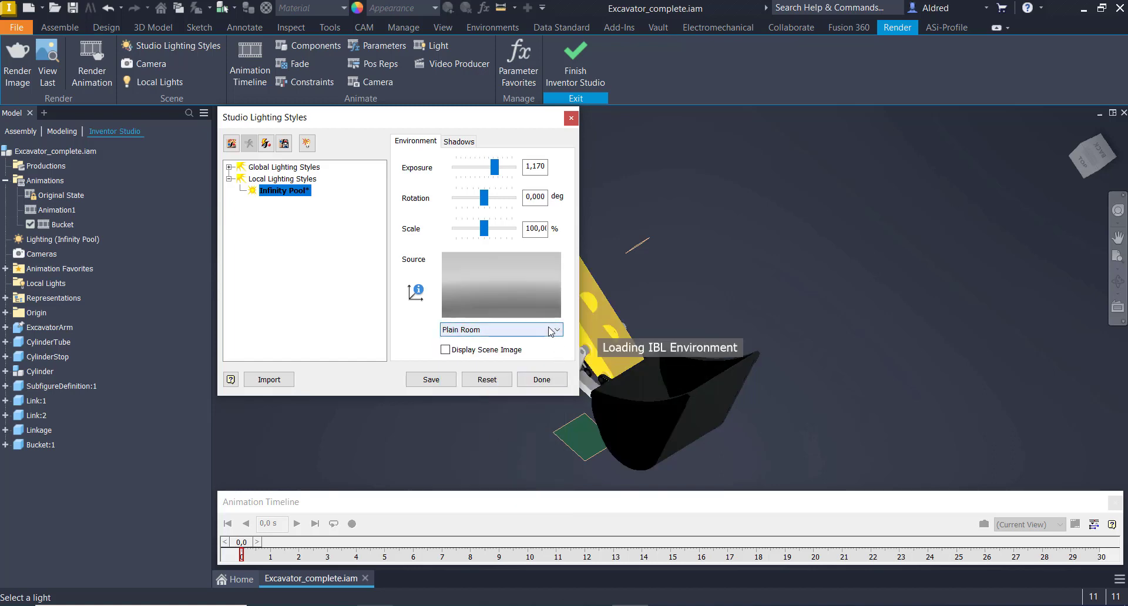
{"action": "left_click", "coordinate": [499, 329]}
{"action": "left_click", "coordinate": [487, 483]}
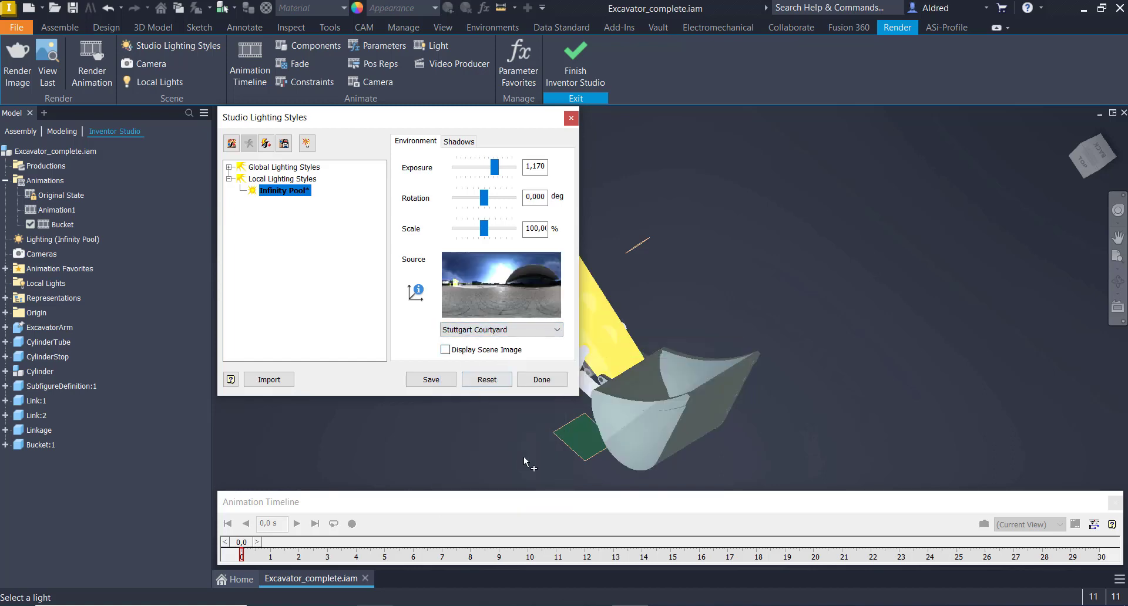
{"action": "left_click", "coordinate": [431, 381]}
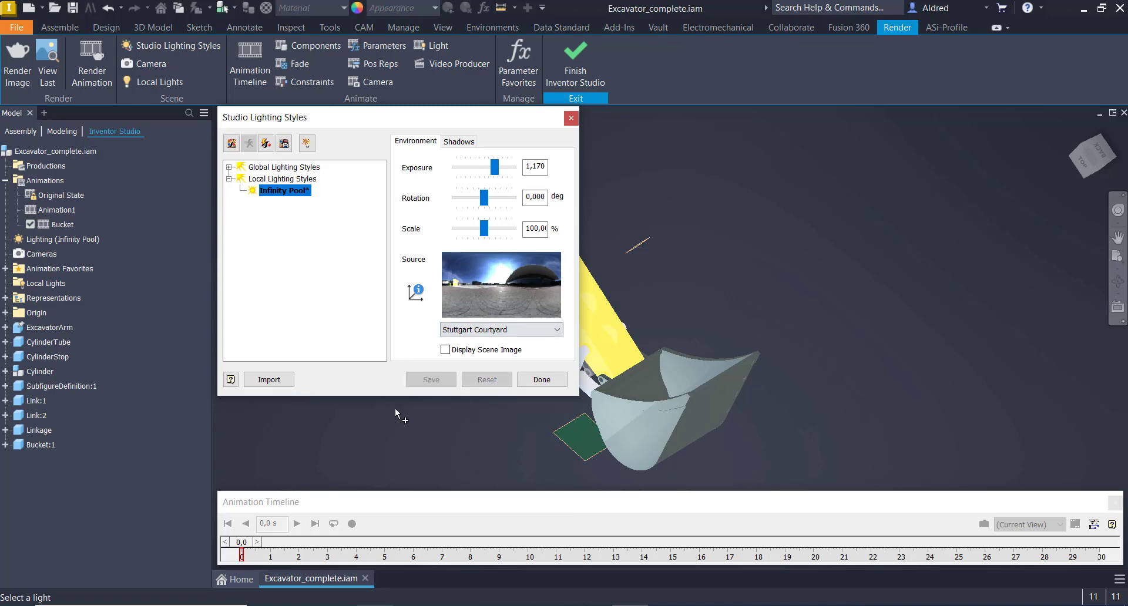
Step: Close the lighting dialog, expand the Cylinder subassembly and begin renaming Mate:20
{"action": "left_click", "coordinate": [542, 379]}
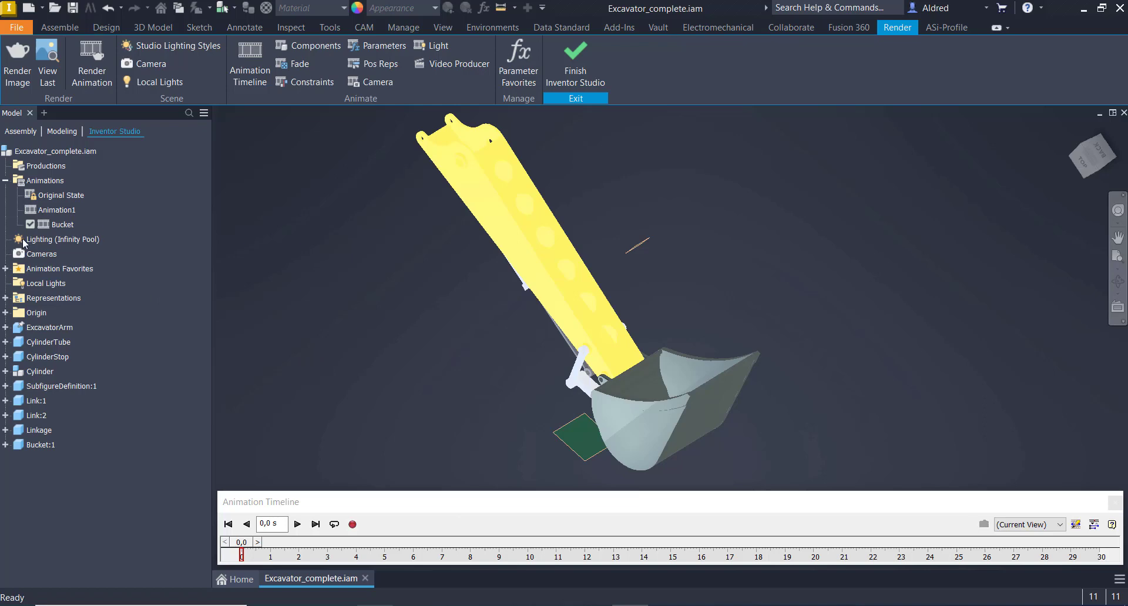
{"action": "left_click", "coordinate": [6, 372]}
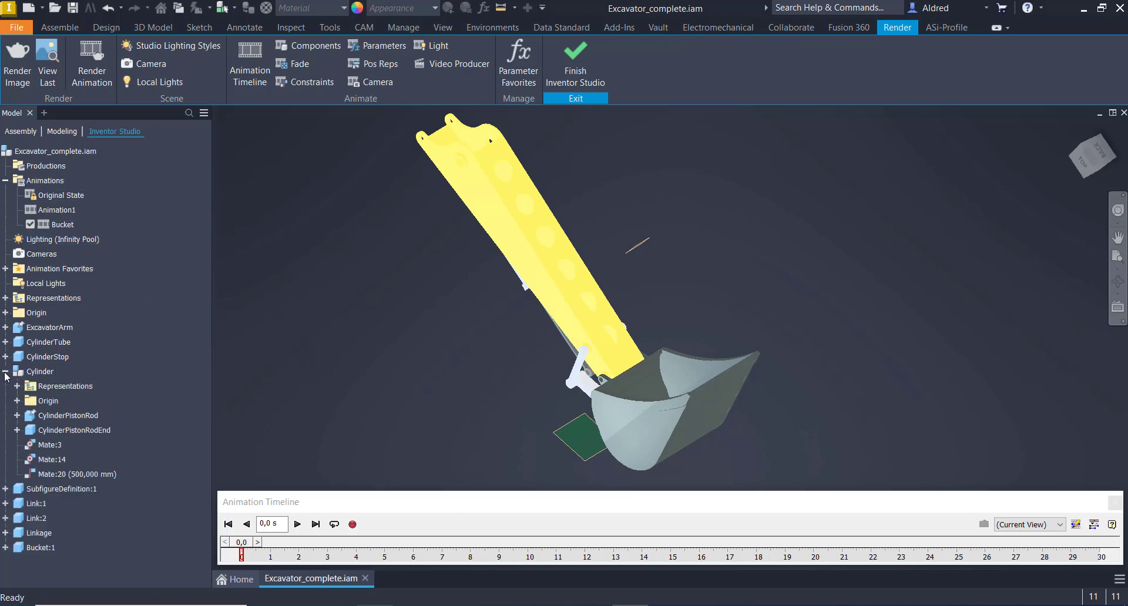
{"action": "left_click", "coordinate": [65, 477]}
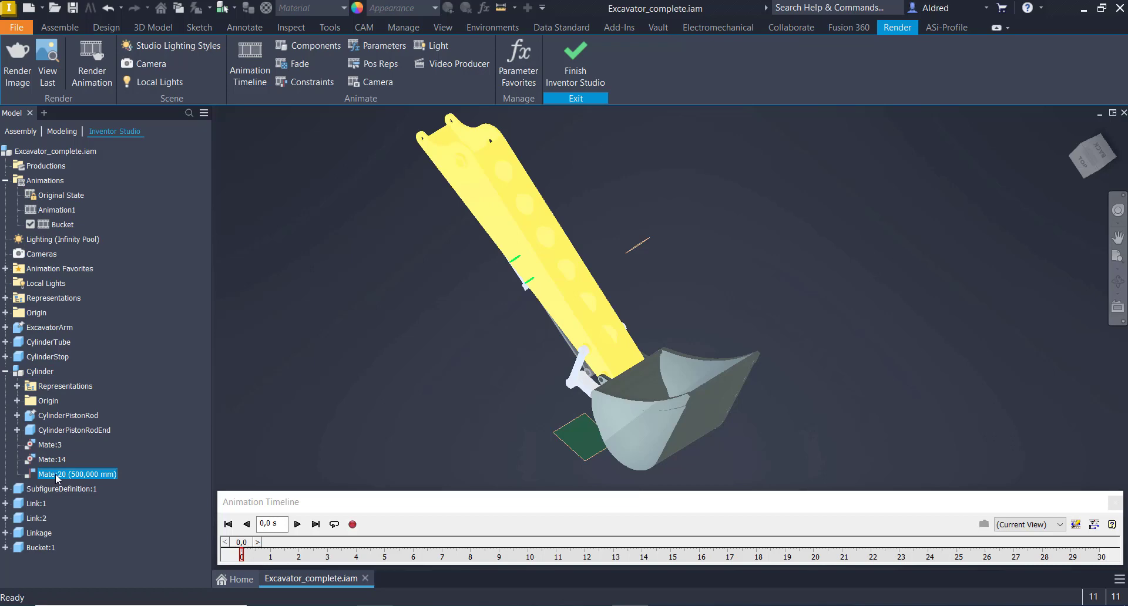
{"action": "left_click", "coordinate": [57, 474]}
Step: Rename Mate:20 to 'Run This' and animate it from 500 mm to 1500 mm over 5 seconds
{"action": "type", "text": "Run This"}
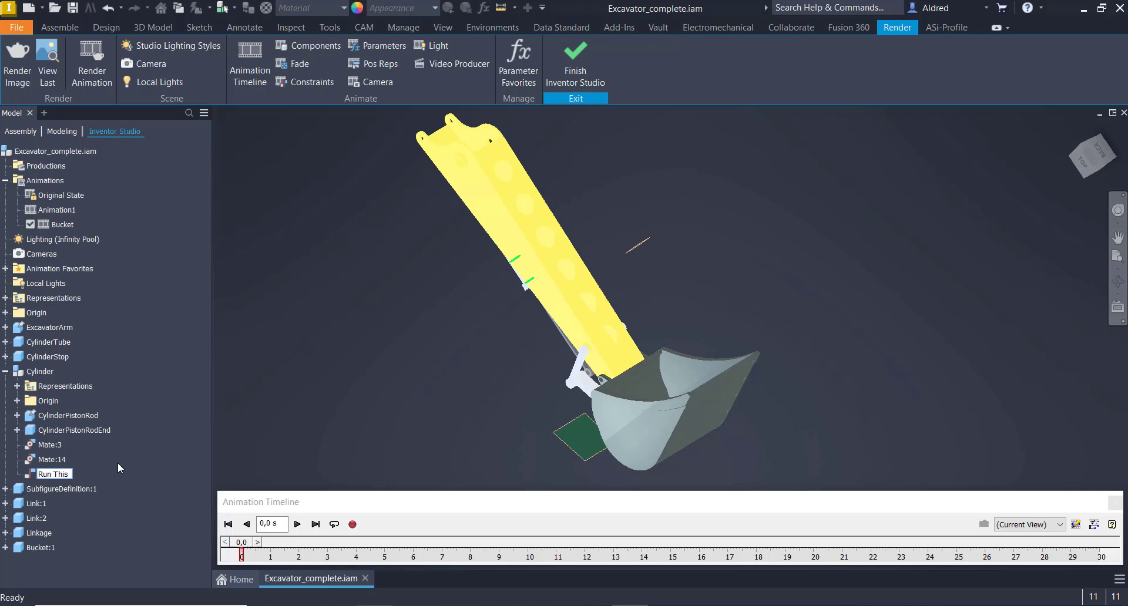
{"action": "key", "text": "Return"}
{"action": "right_click", "coordinate": [48, 474]}
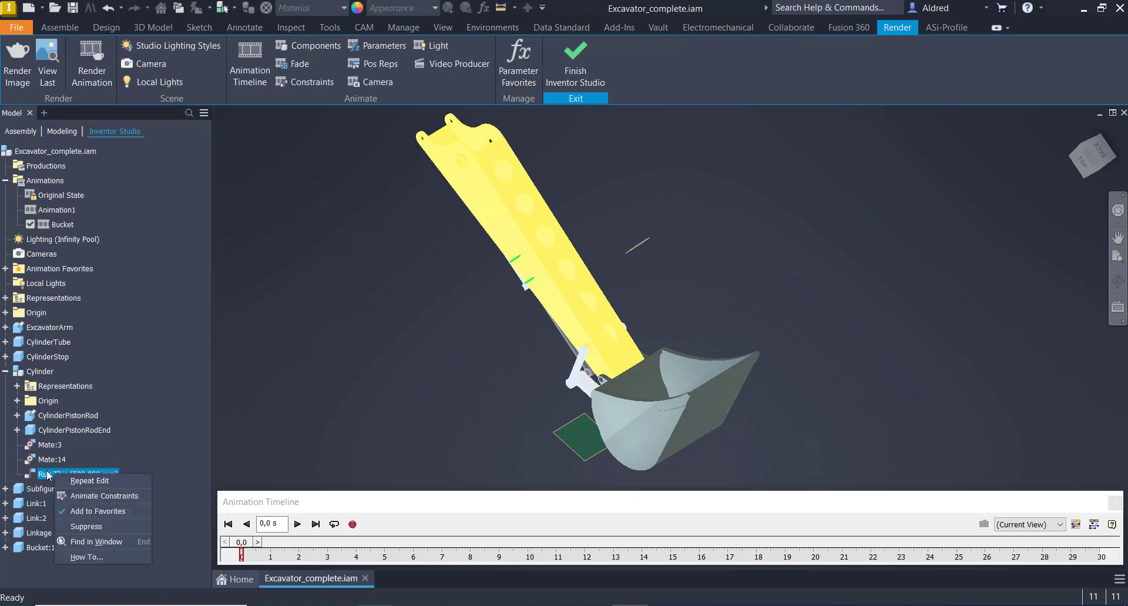
{"action": "left_click", "coordinate": [104, 496]}
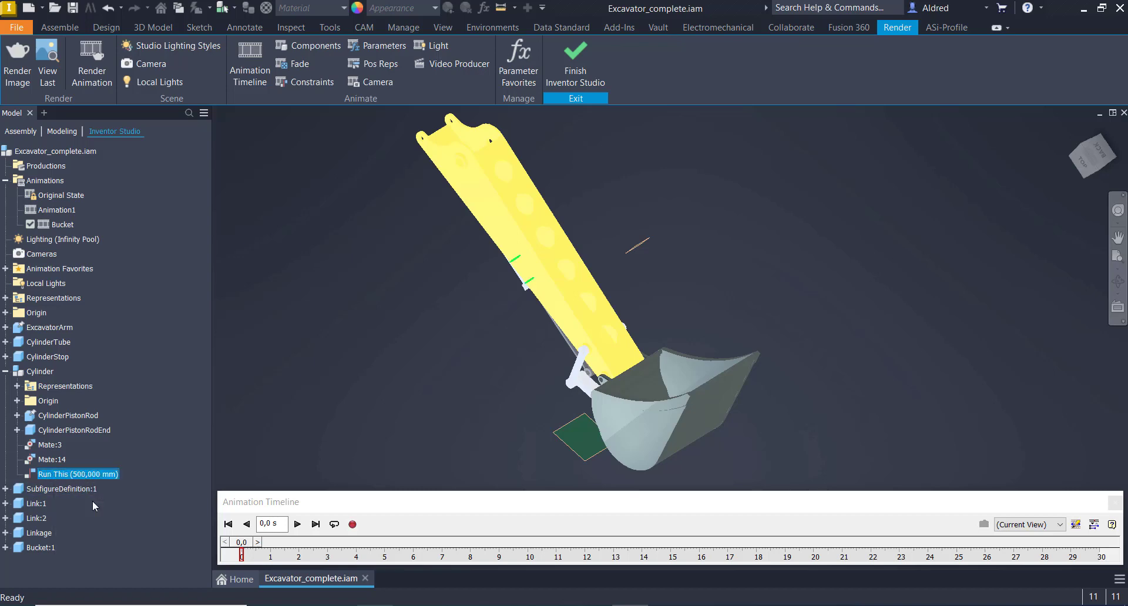
{"action": "left_click_drag", "start_coordinate": [353, 157], "coordinate": [355, 176]}
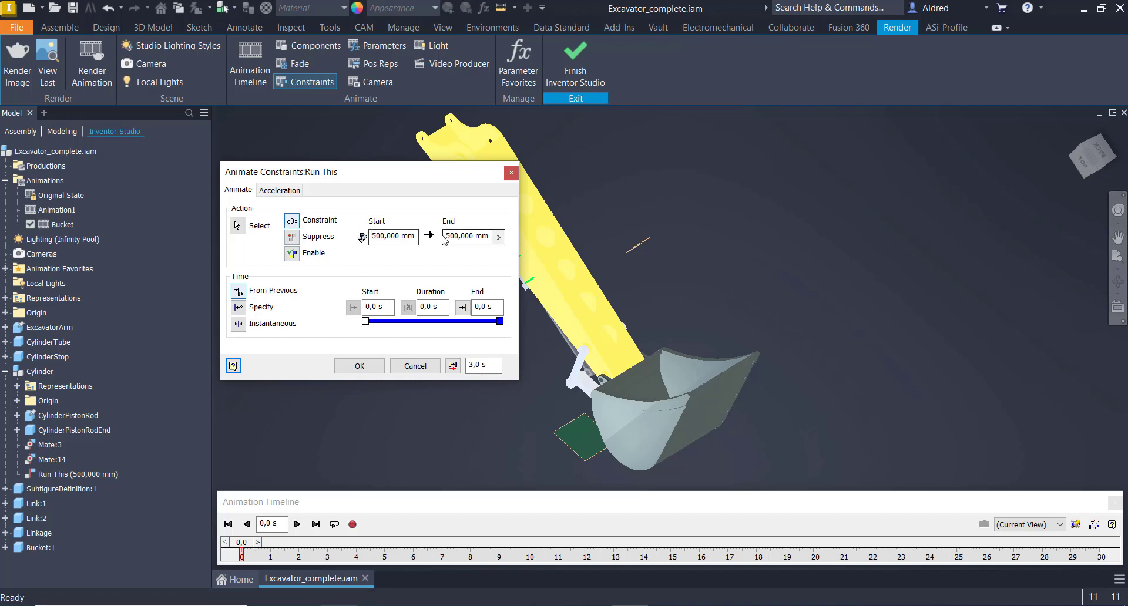
{"action": "left_click", "coordinate": [371, 237]}
{"action": "key", "text": "Tab"}
{"action": "type", "text": "15"}
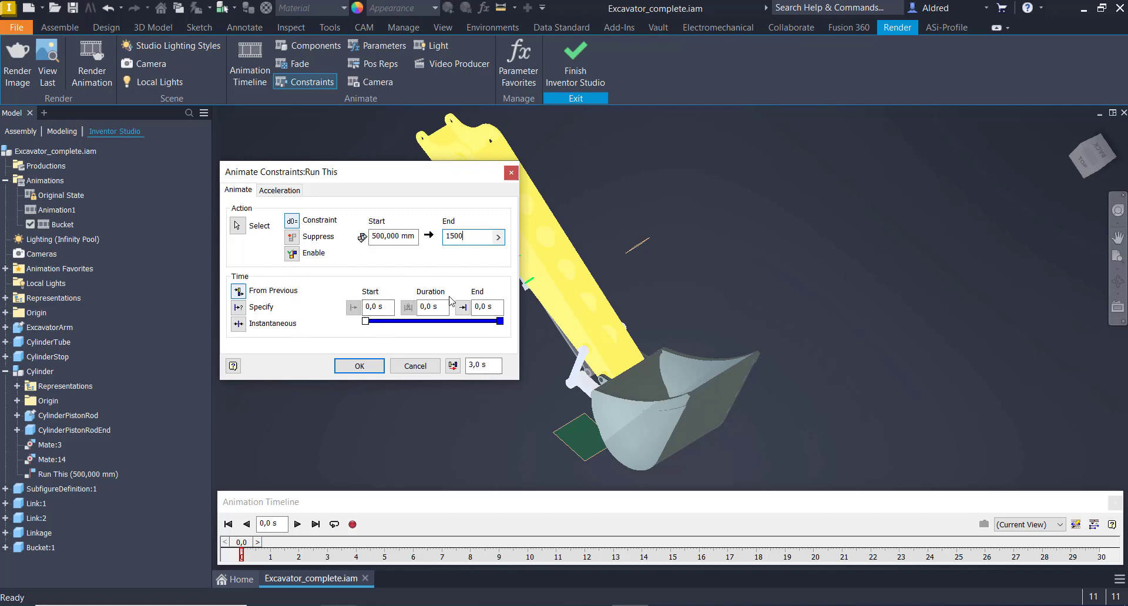
{"action": "key", "text": "Tab"}
{"action": "type", "text": "5"}
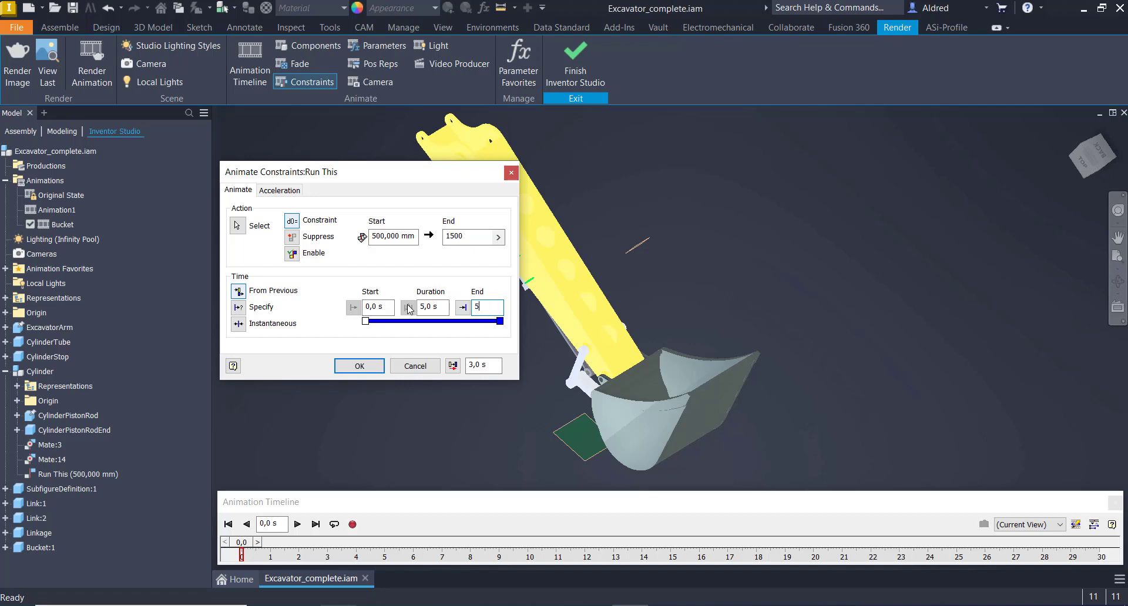
{"action": "left_click", "coordinate": [365, 367]}
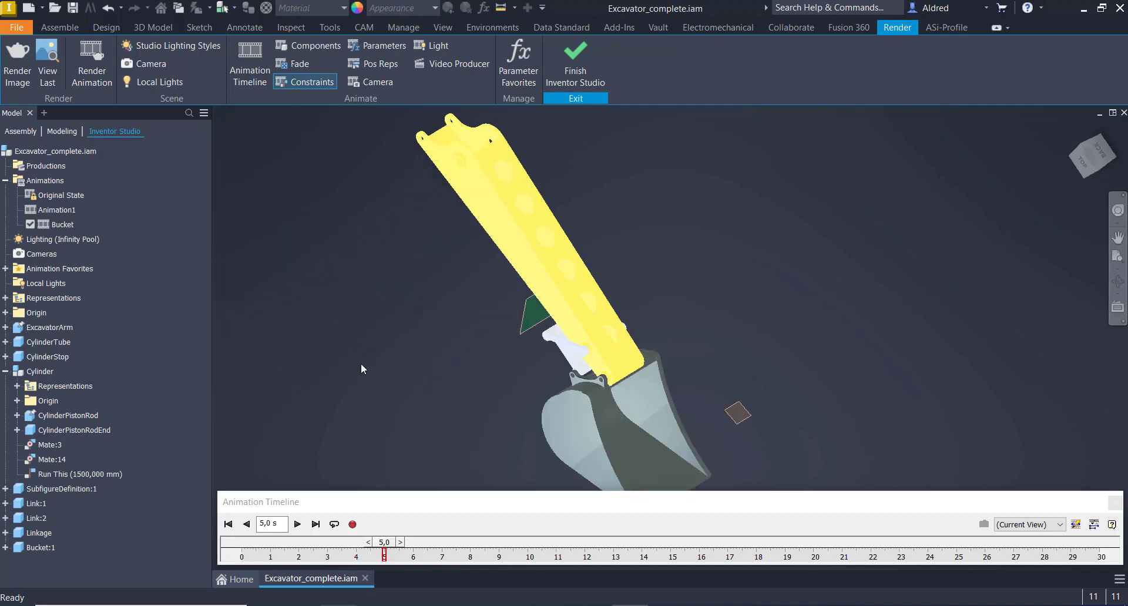
{"action": "middle_click_drag", "start_coordinate": [654, 275], "coordinate": [750, 450], "text": "shift"}
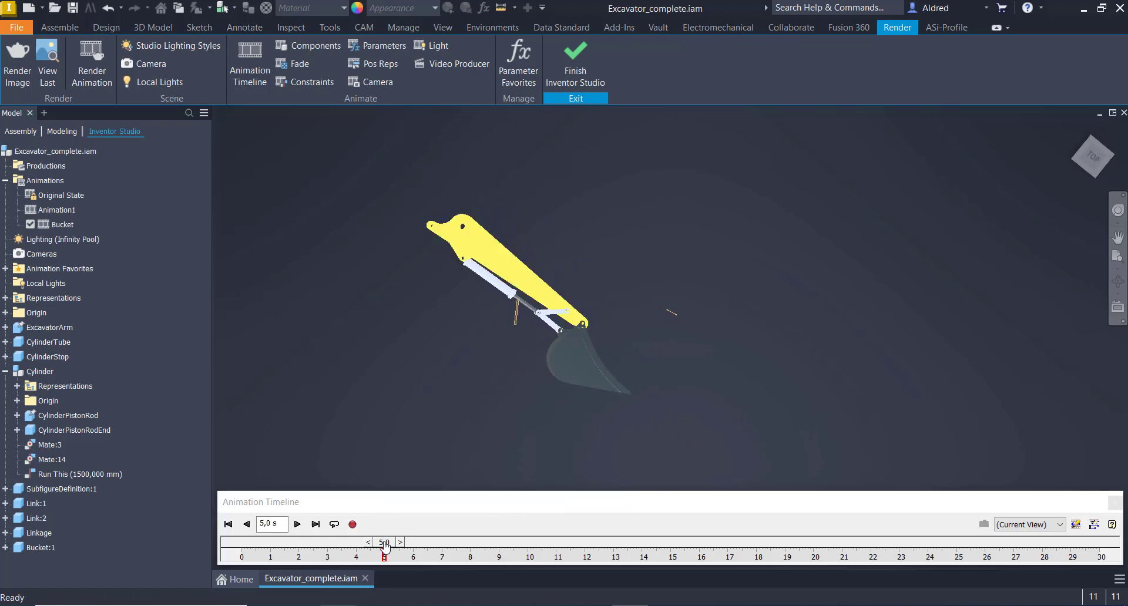
{"action": "left_click", "coordinate": [247, 525]}
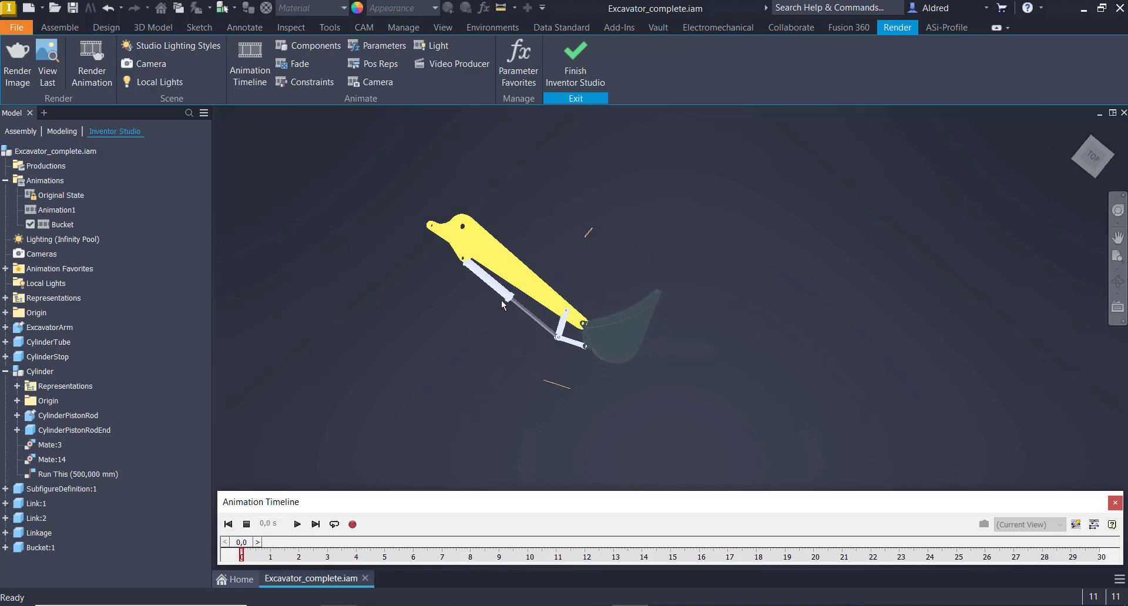
{"action": "left_click", "coordinate": [297, 524]}
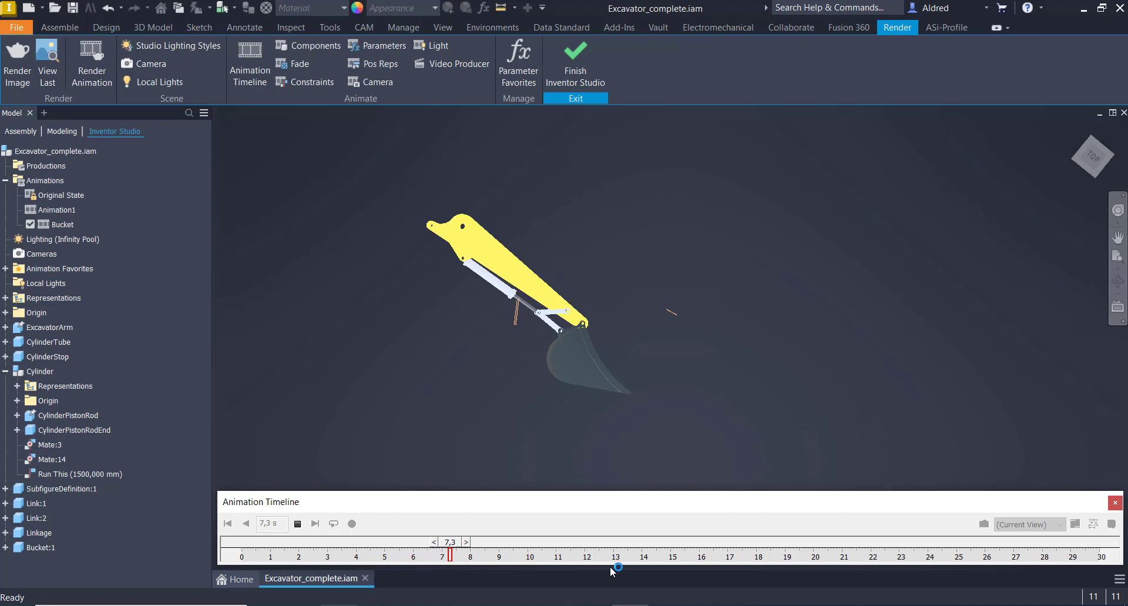
{"action": "left_click", "coordinate": [299, 524]}
{"action": "left_click_drag", "start_coordinate": [522, 542], "coordinate": [240, 541]}
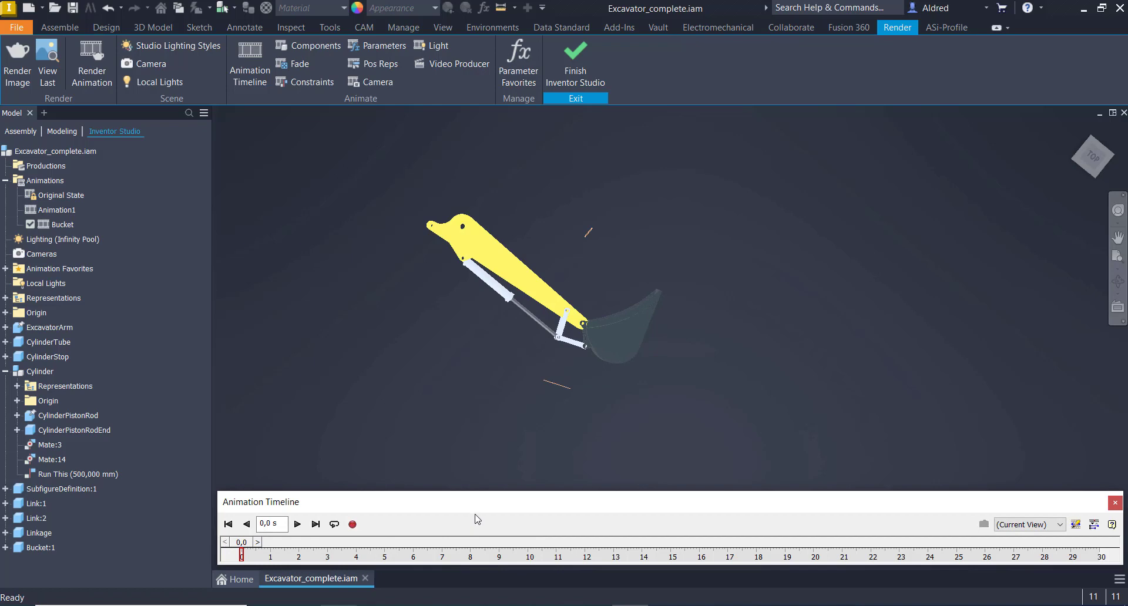
{"action": "left_click", "coordinate": [1094, 526]}
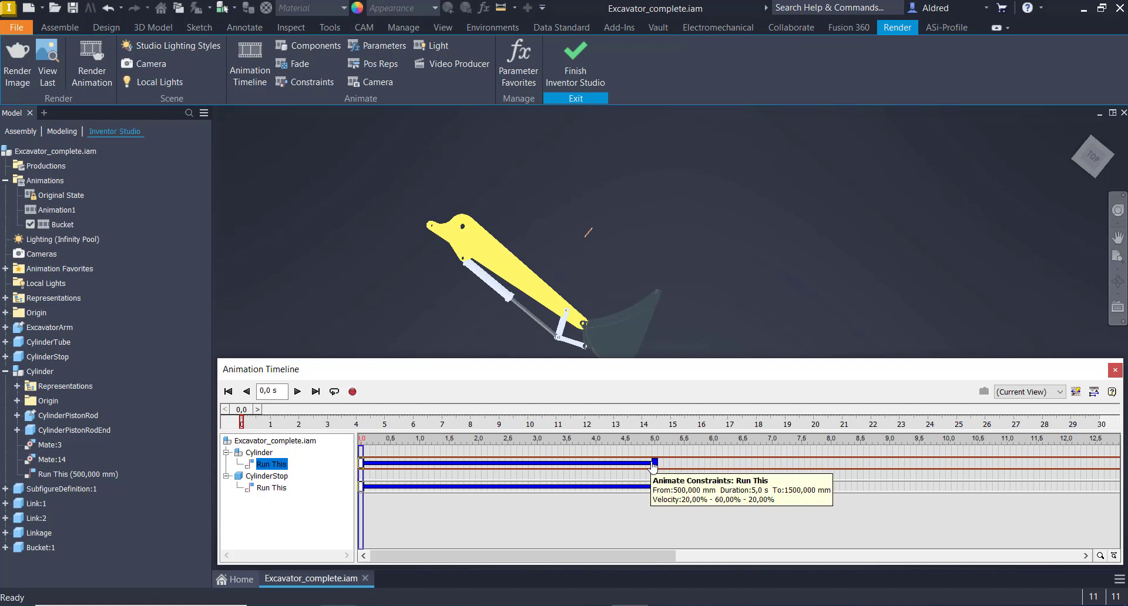
{"action": "left_click_drag", "start_coordinate": [654, 463], "coordinate": [801, 463]}
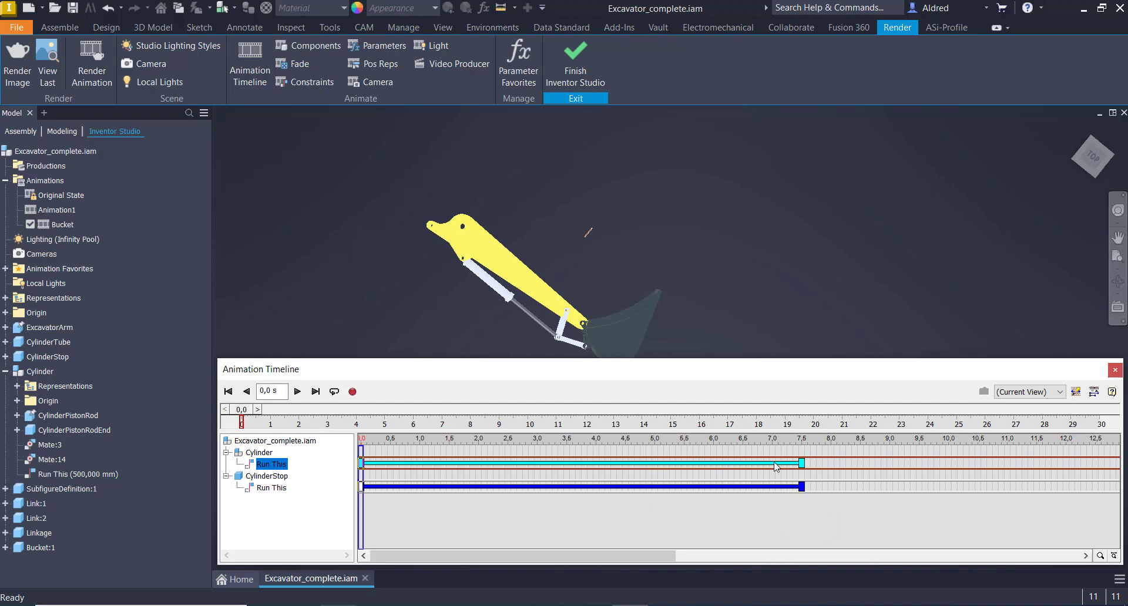
{"action": "left_click_drag", "start_coordinate": [802, 462], "coordinate": [652, 462]}
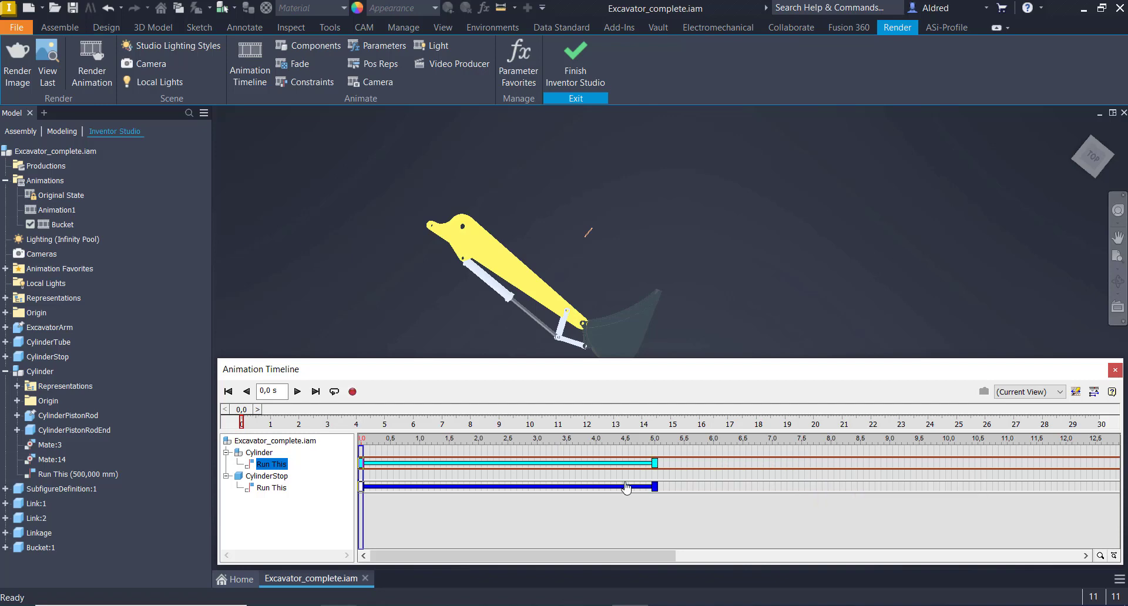
{"action": "left_click", "coordinate": [1093, 392]}
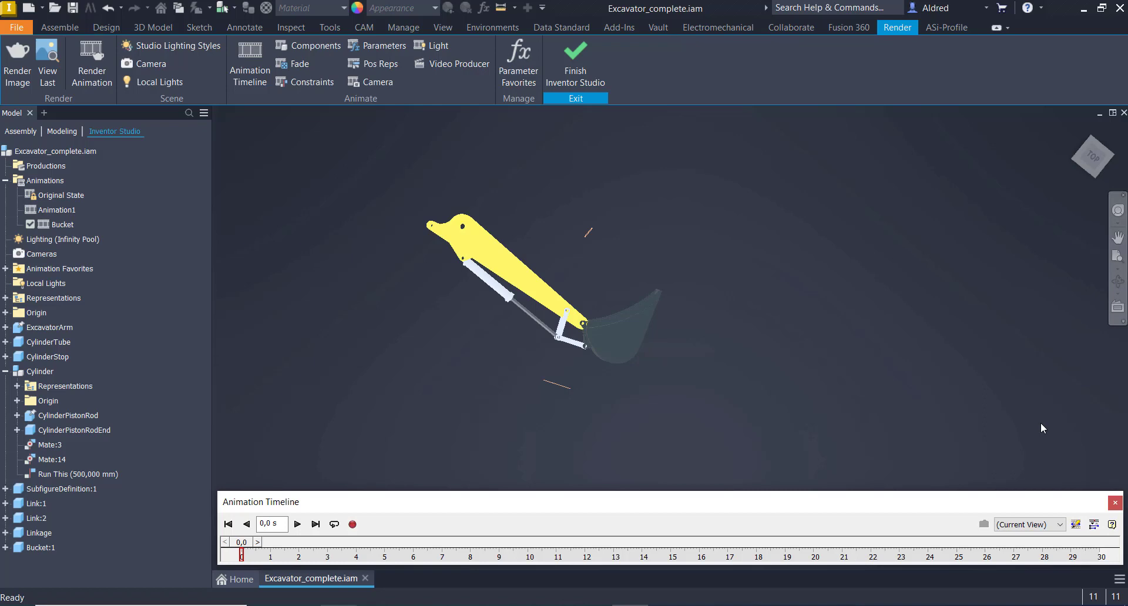
{"action": "left_click", "coordinate": [1075, 525]}
{"action": "left_click_drag", "start_coordinate": [433, 188], "coordinate": [421, 177]}
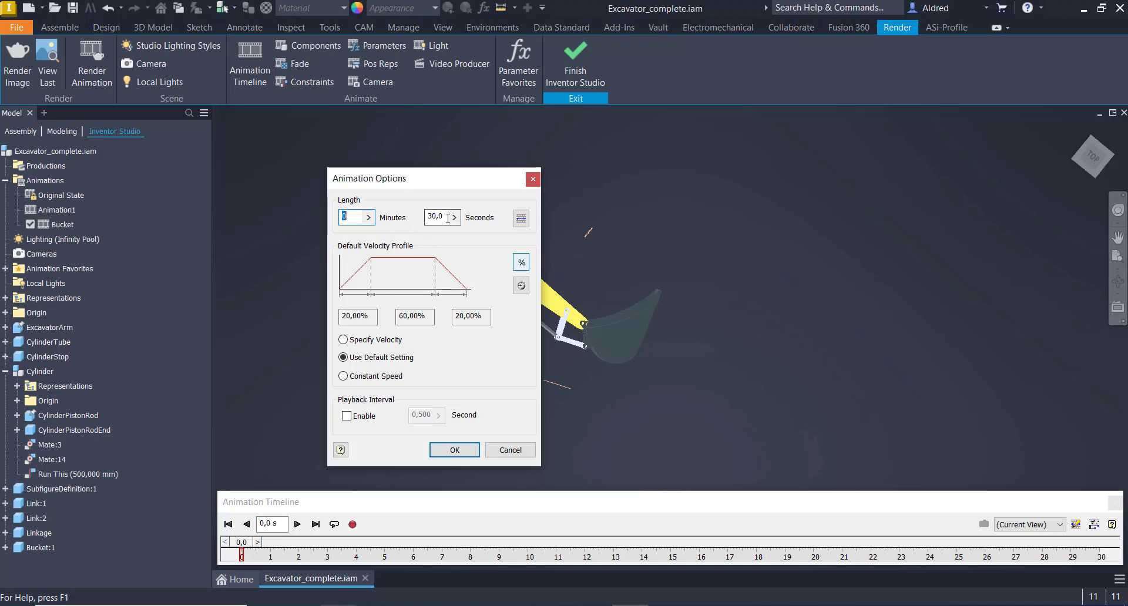
{"action": "left_click", "coordinate": [438, 216]}
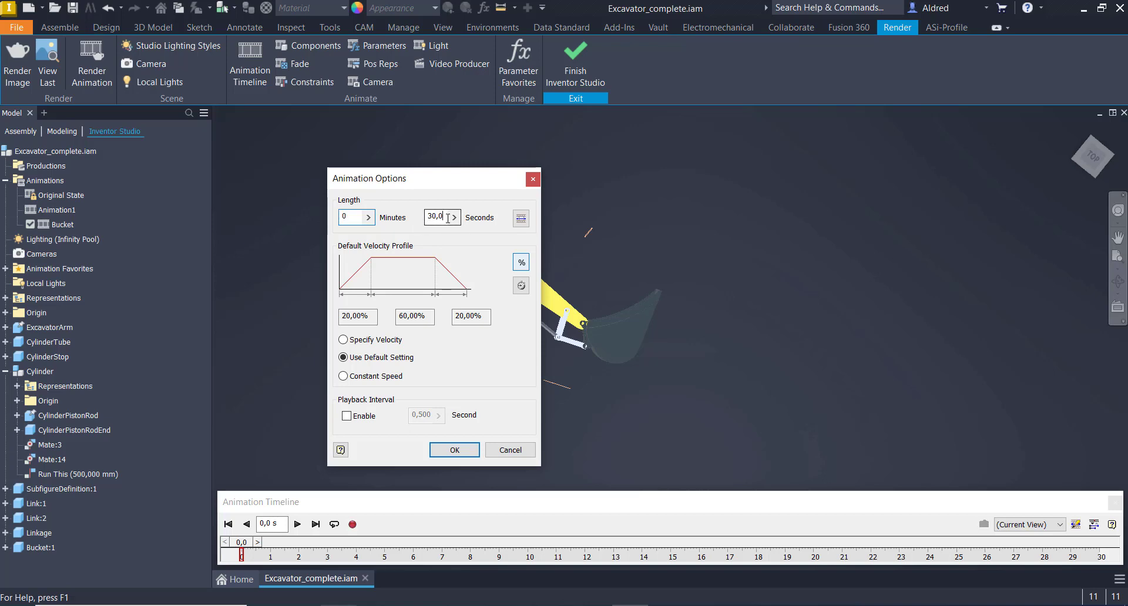
{"action": "left_click", "coordinate": [520, 219]}
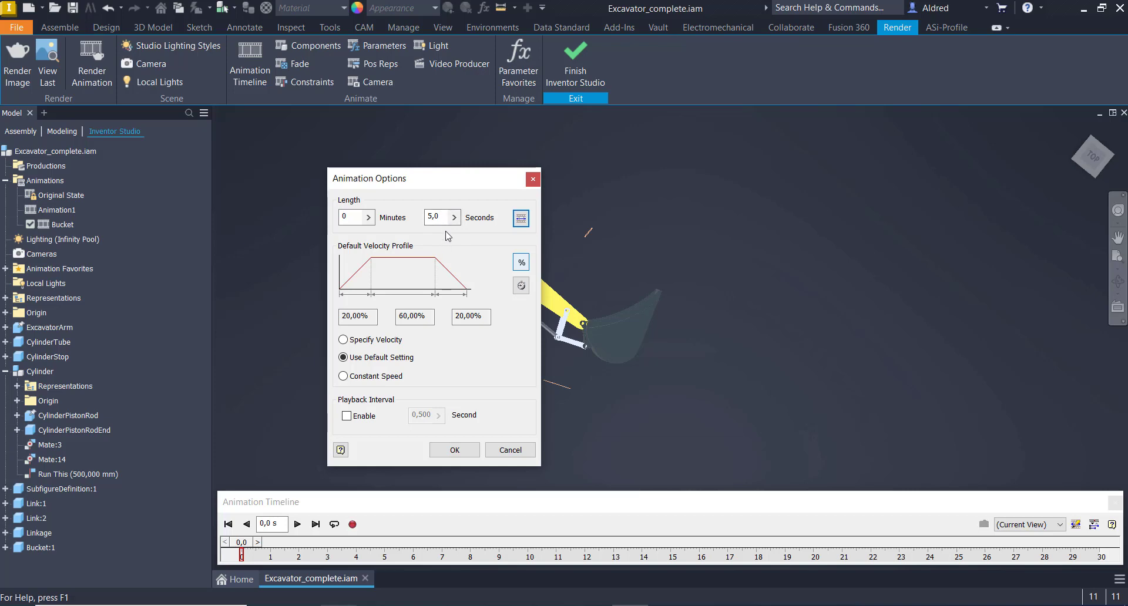
{"action": "left_click", "coordinate": [461, 450]}
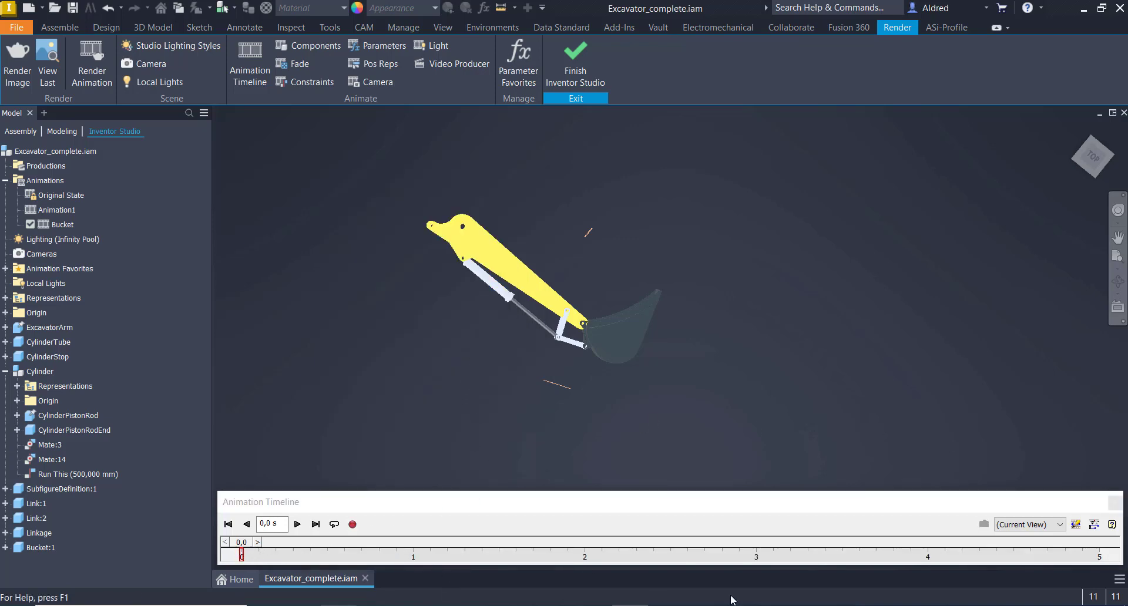
Step: Reframe the excavator view and open Render Animation with a 320 x 240 output size
{"action": "mouse_move", "coordinate": [449, 364]}
{"action": "middle_mouse_down", "text": "shift"}
{"action": "mouse_move", "coordinate": [629, 407]}
{"action": "mouse_move", "coordinate": [605, 390]}
{"action": "mouse_move", "coordinate": [587, 404]}
{"action": "mouse_move", "coordinate": [546, 399]}
{"action": "middle_mouse_up", "text": "shift"}
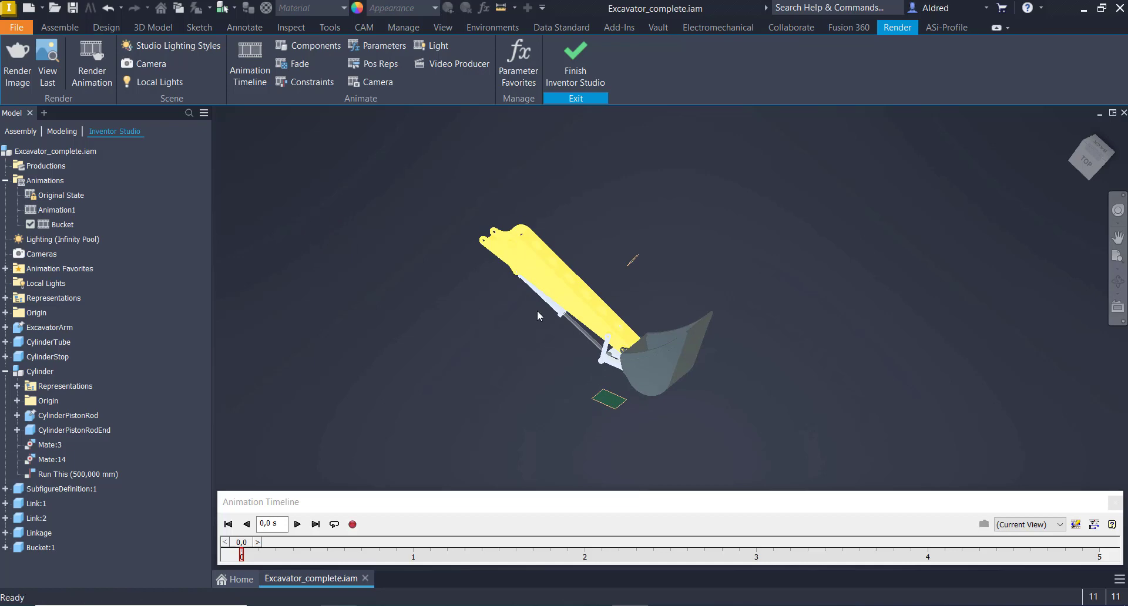
{"action": "scroll", "coordinate": [537, 310], "scroll_direction": "up", "scroll_amount": 3}
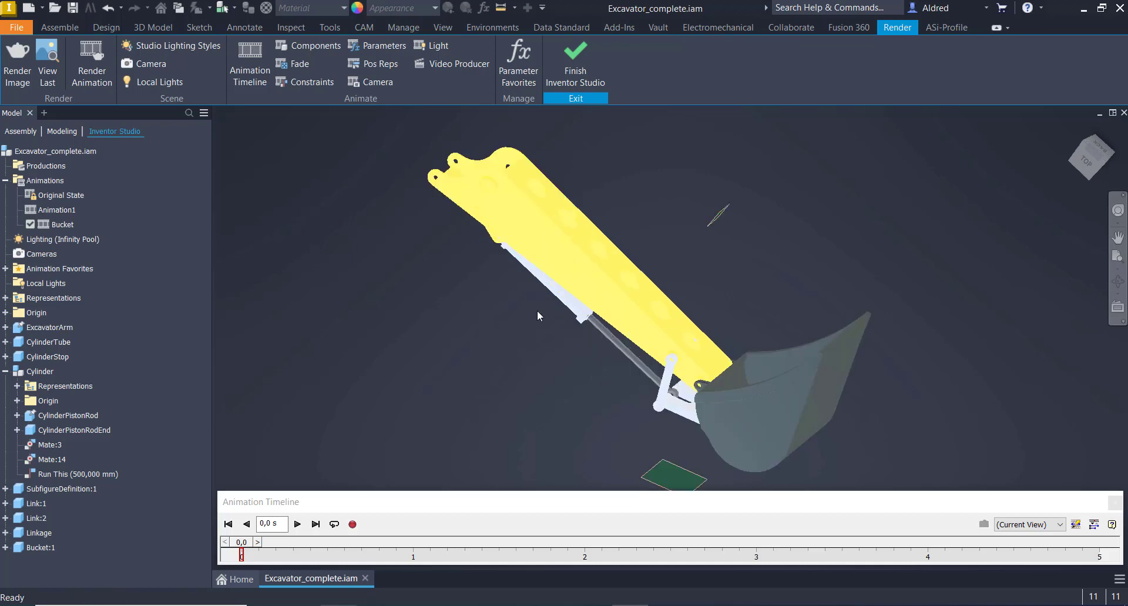
{"action": "left_click", "coordinate": [91, 64]}
{"action": "left_click_drag", "start_coordinate": [438, 169], "coordinate": [445, 146]}
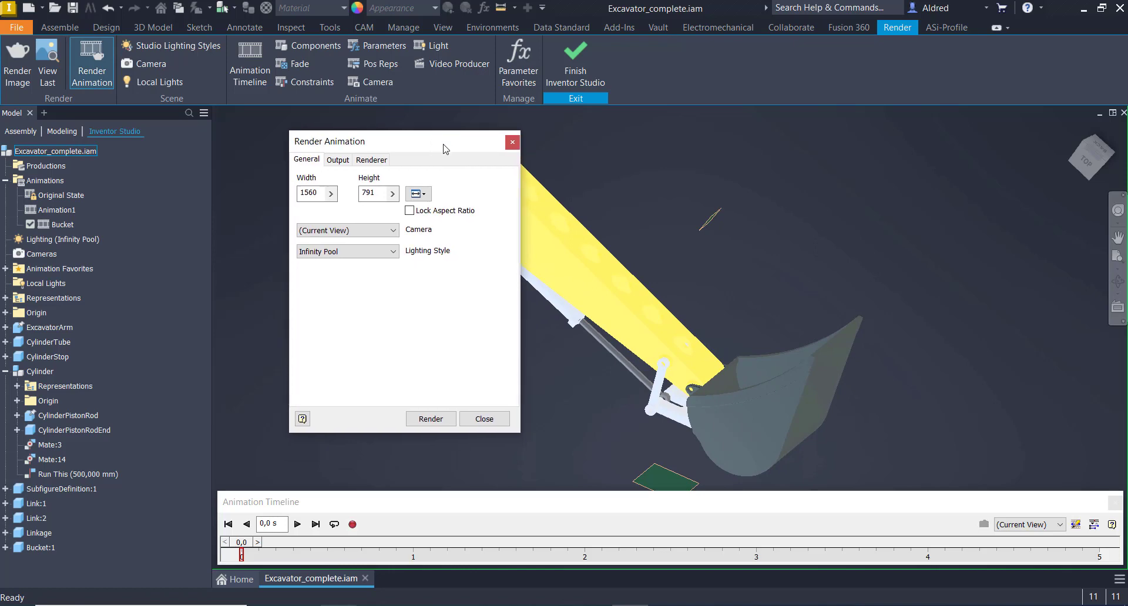
{"action": "left_click", "coordinate": [418, 193]}
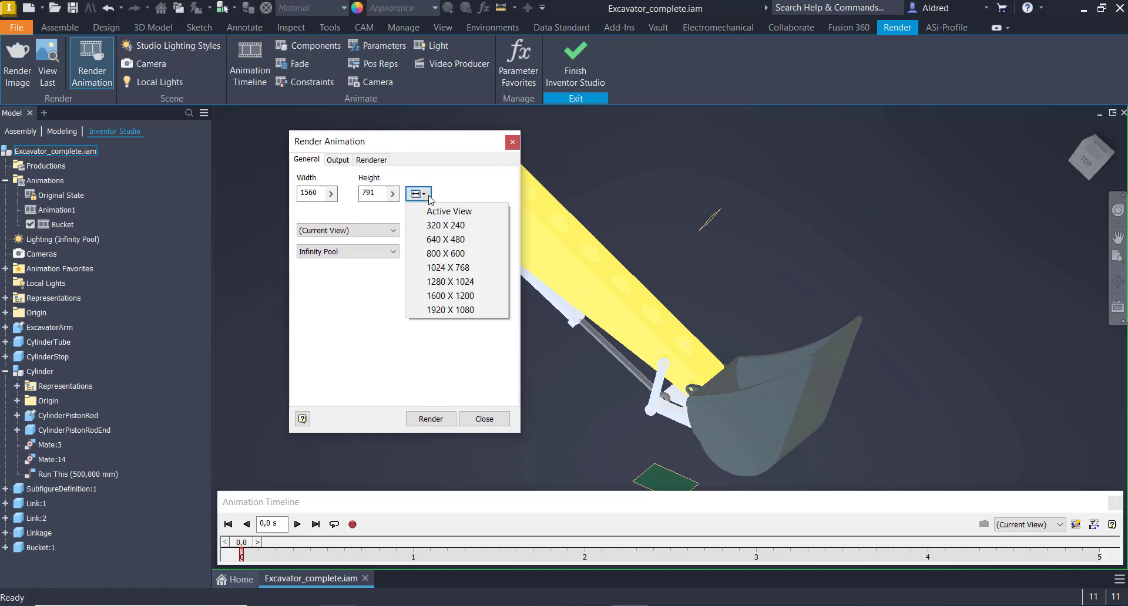
{"action": "left_click", "coordinate": [462, 230]}
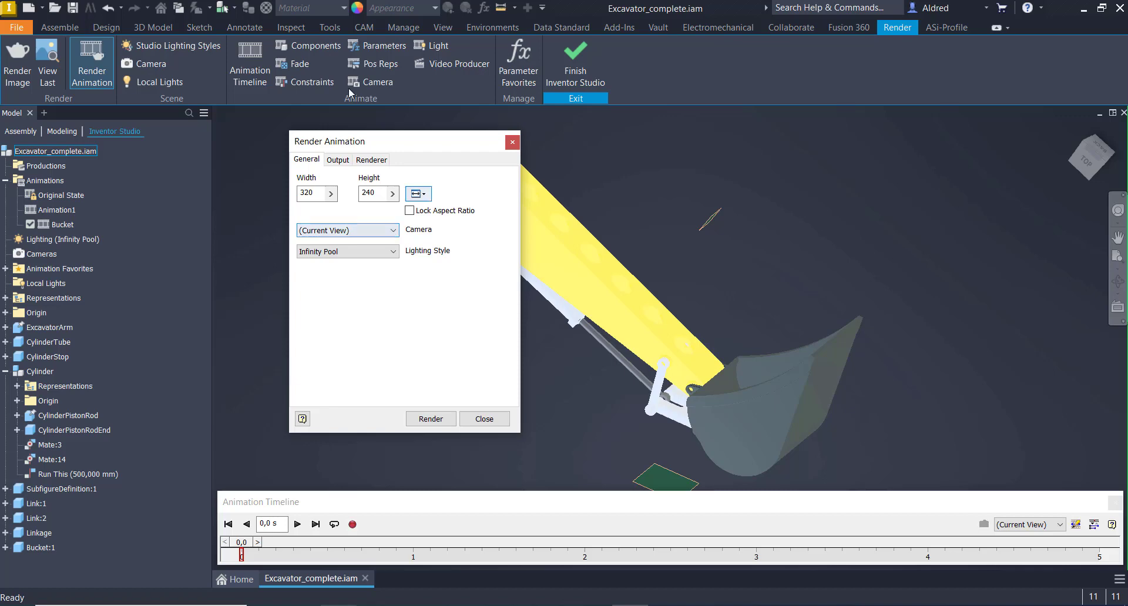
Step: In the Output settings, browse for a WMV output file, then cancel
{"action": "left_click", "coordinate": [336, 161]}
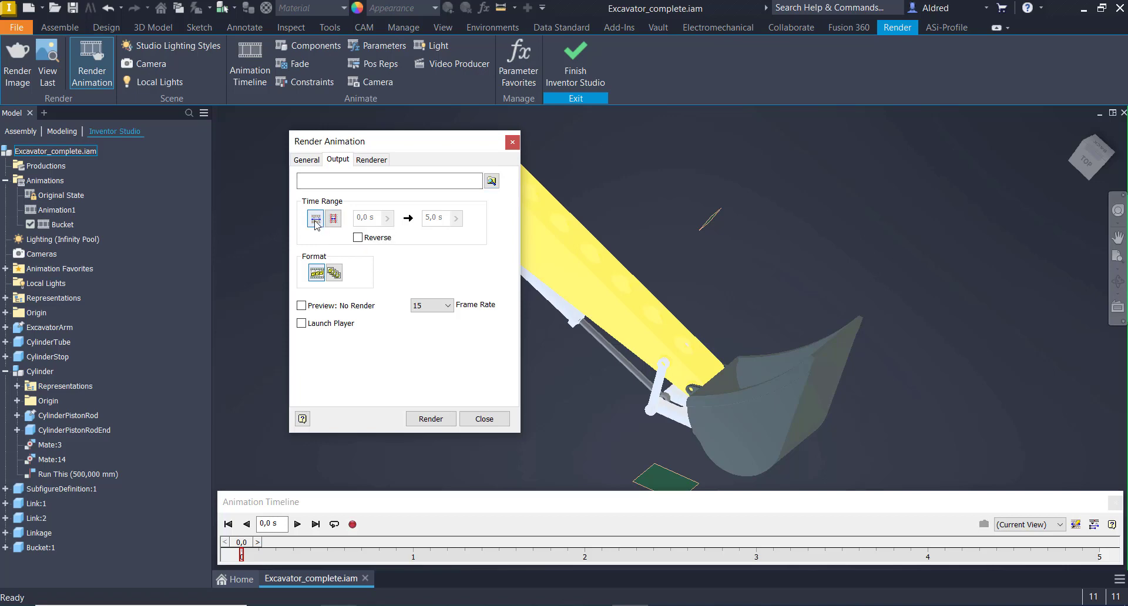
{"action": "left_click", "coordinate": [491, 181]}
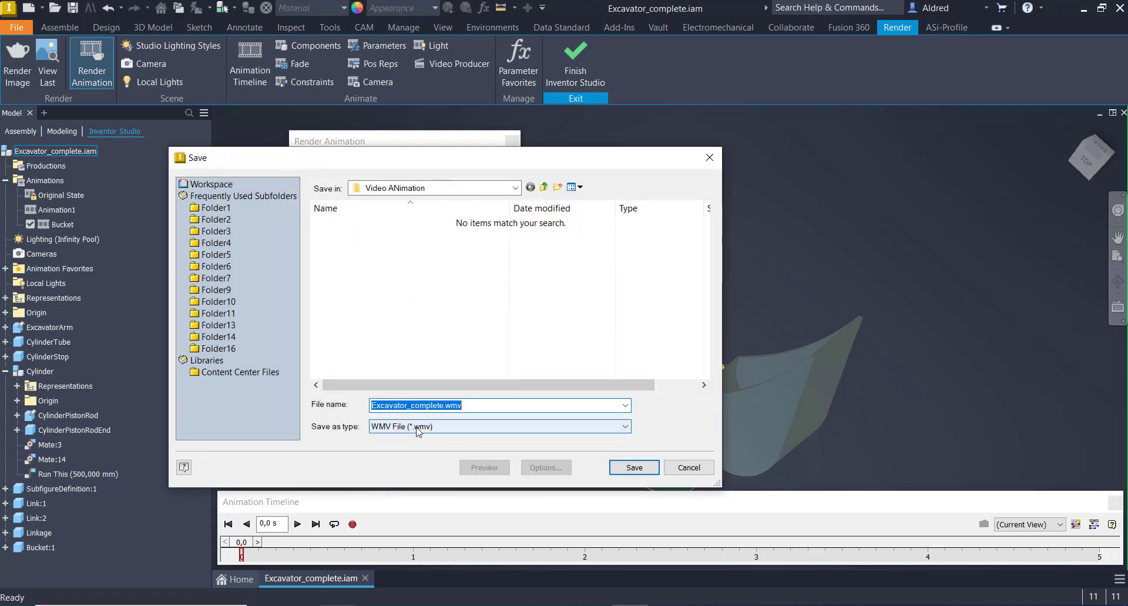
{"action": "left_click", "coordinate": [401, 427]}
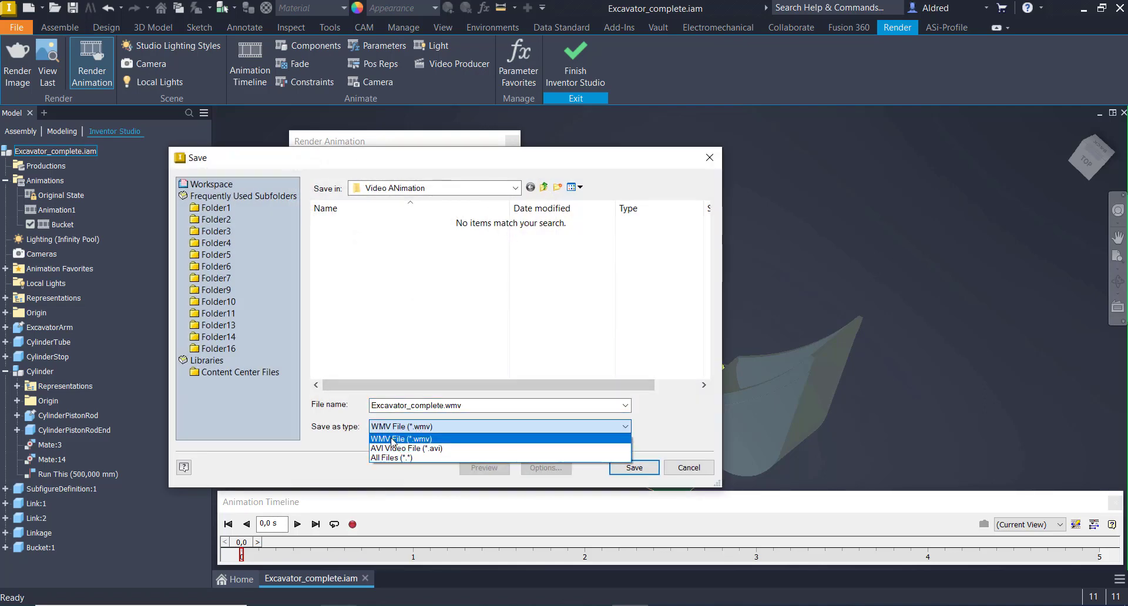
{"action": "left_click", "coordinate": [392, 439]}
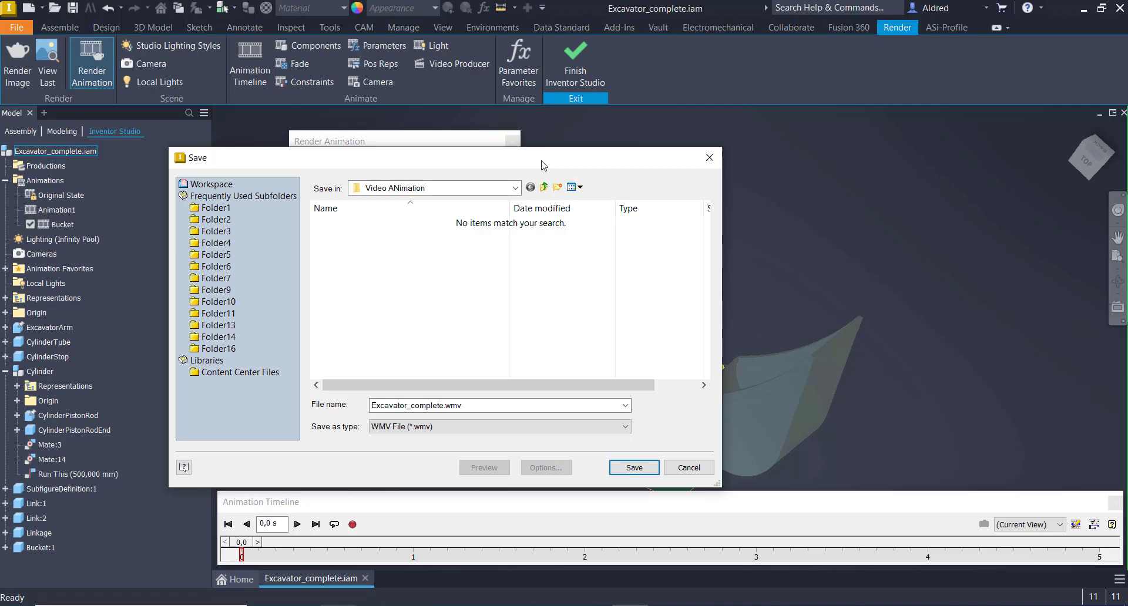
{"action": "left_click_drag", "start_coordinate": [542, 164], "coordinate": [396, 222]}
{"action": "left_click", "coordinate": [566, 214]}
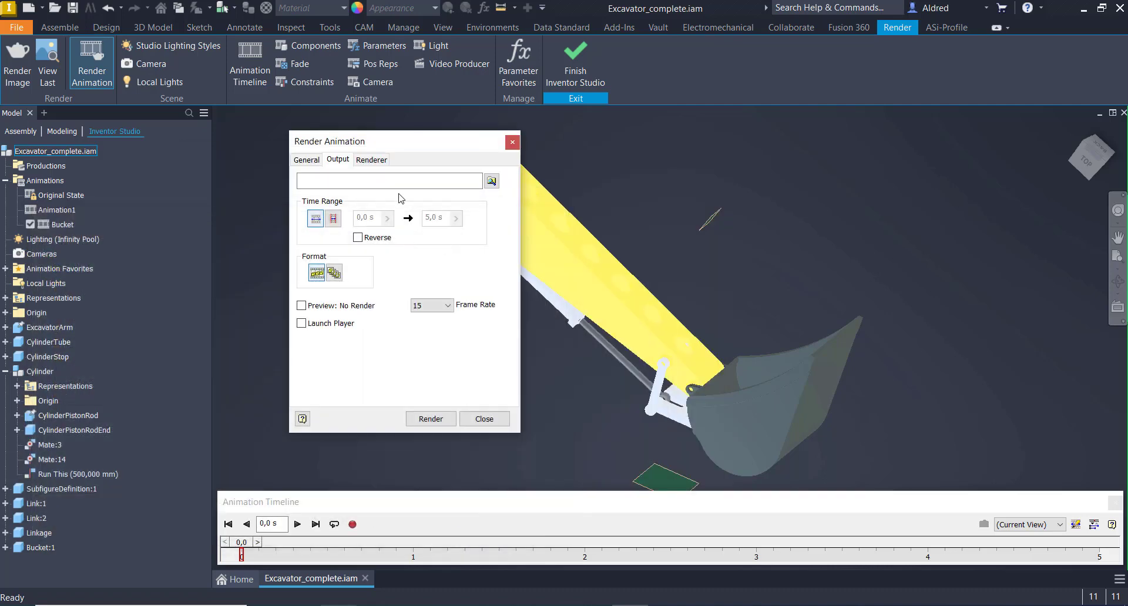
Step: Switch to a specified time range, browse WMV output again and cancel, ending on specified range
{"action": "left_click", "coordinate": [334, 220]}
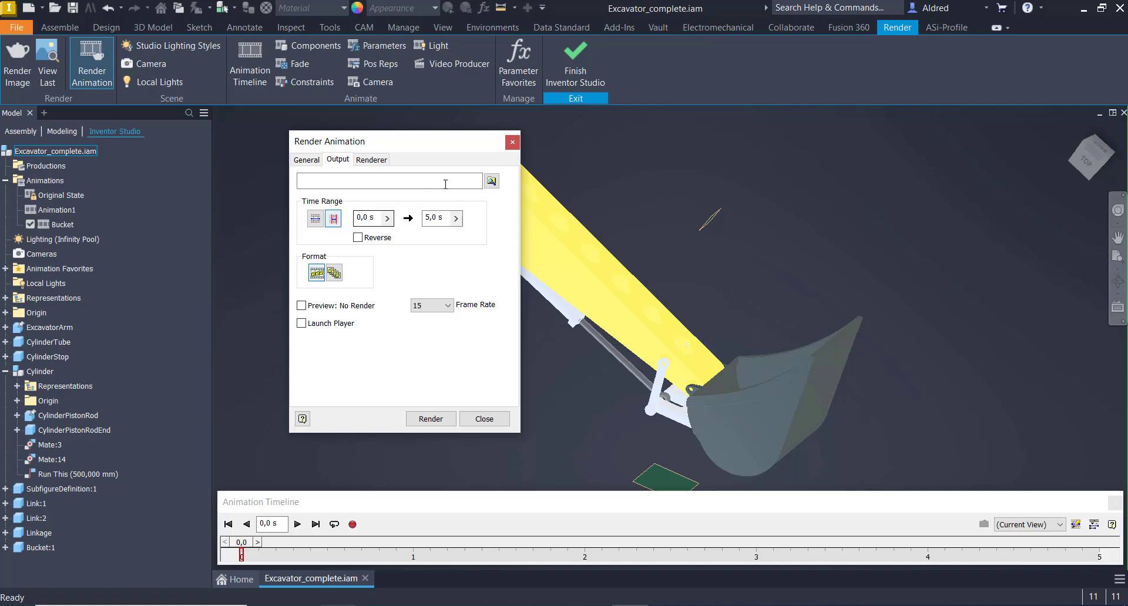
{"action": "left_click", "coordinate": [491, 181]}
{"action": "left_click", "coordinate": [426, 481]}
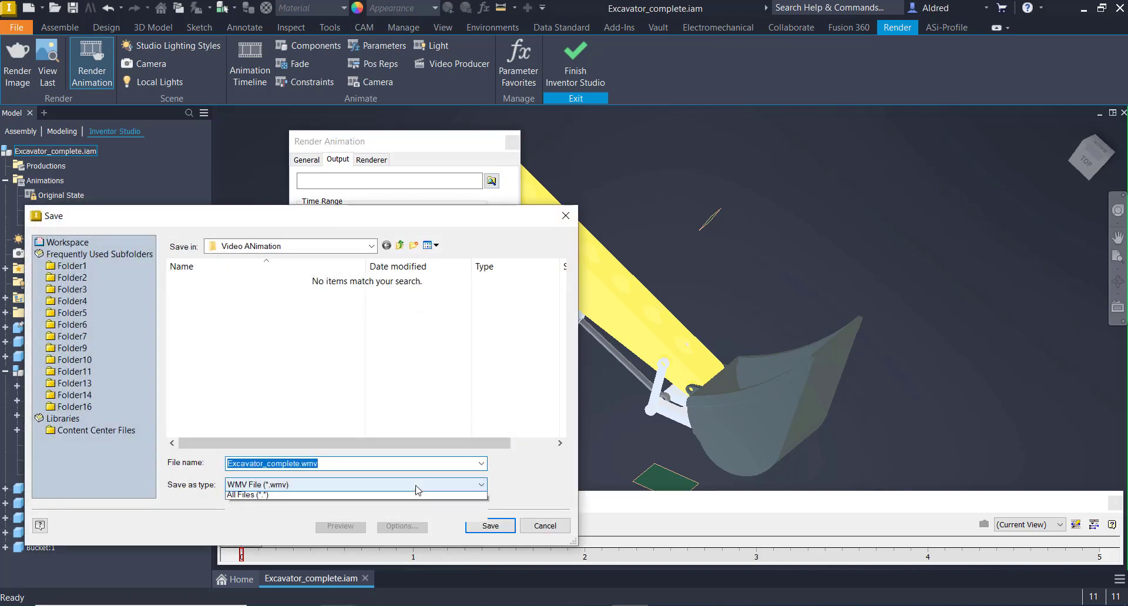
{"action": "left_click", "coordinate": [423, 492]}
{"action": "left_click", "coordinate": [566, 215]}
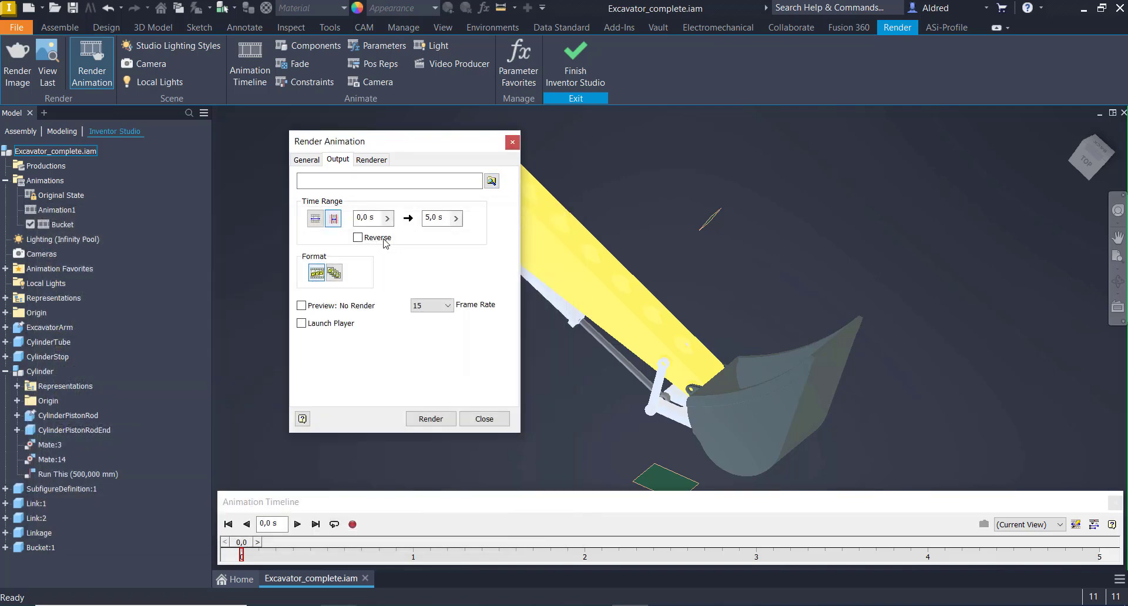
{"action": "left_click", "coordinate": [315, 218]}
{"action": "left_click", "coordinate": [333, 219]}
Step: Choose image-sequence output with PNG as the image type, cancelling the file selection
{"action": "left_click", "coordinate": [334, 274]}
{"action": "left_click", "coordinate": [492, 181]}
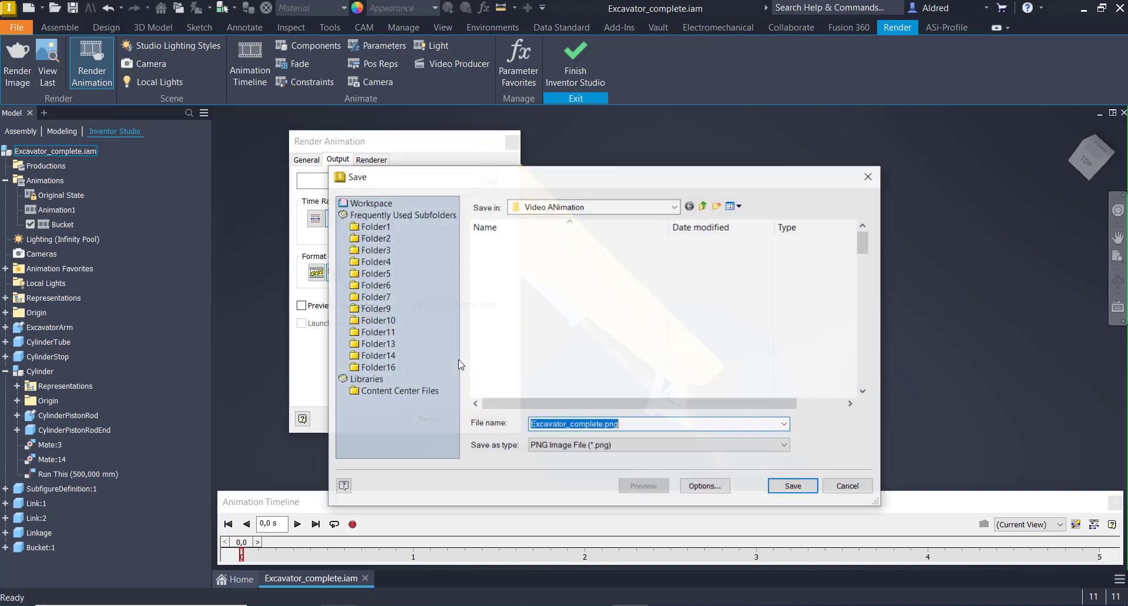
{"action": "left_click", "coordinate": [628, 447]}
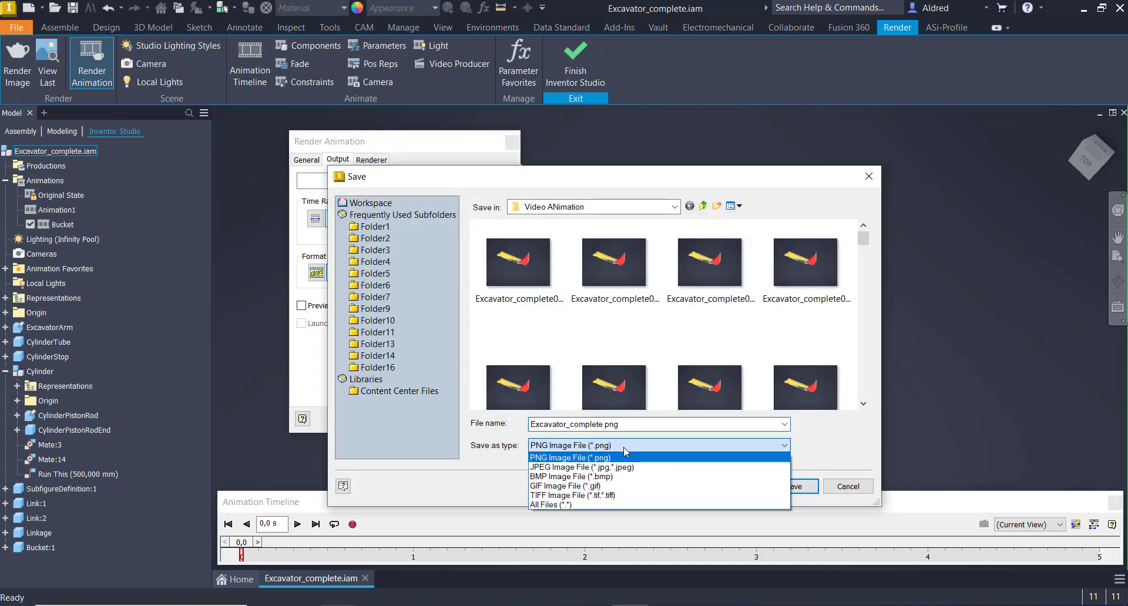
{"action": "left_click", "coordinate": [577, 458]}
{"action": "left_click", "coordinate": [611, 284]}
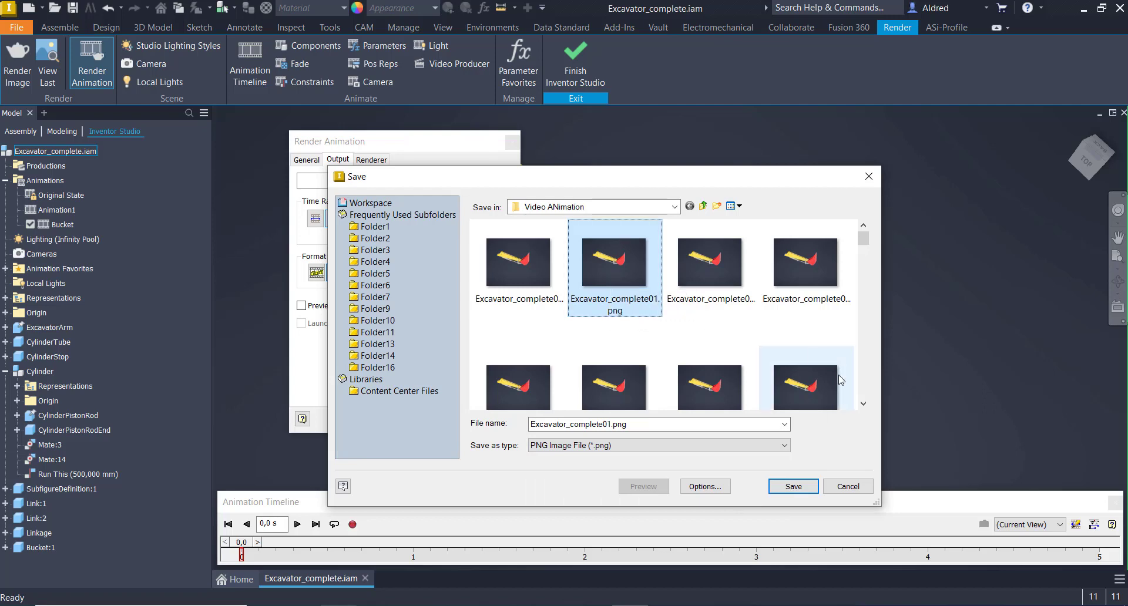
{"action": "left_click", "coordinate": [839, 339]}
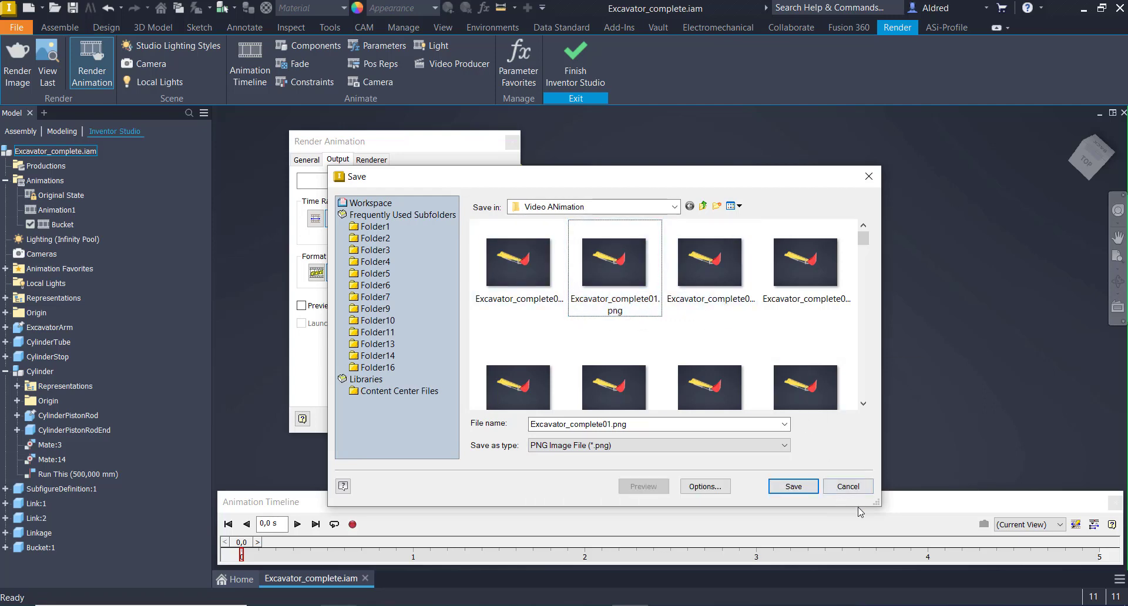
{"action": "left_click", "coordinate": [848, 487]}
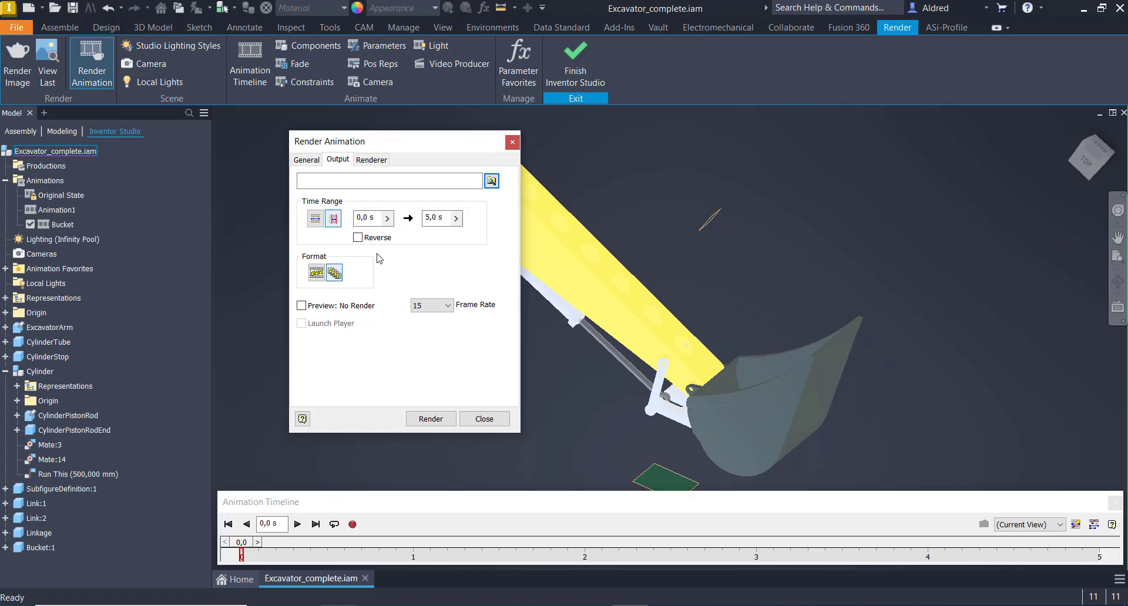
Step: Toggle full versus specified time range and Reverse, leaving the full 0-5 s range forward
{"action": "left_click", "coordinate": [317, 220]}
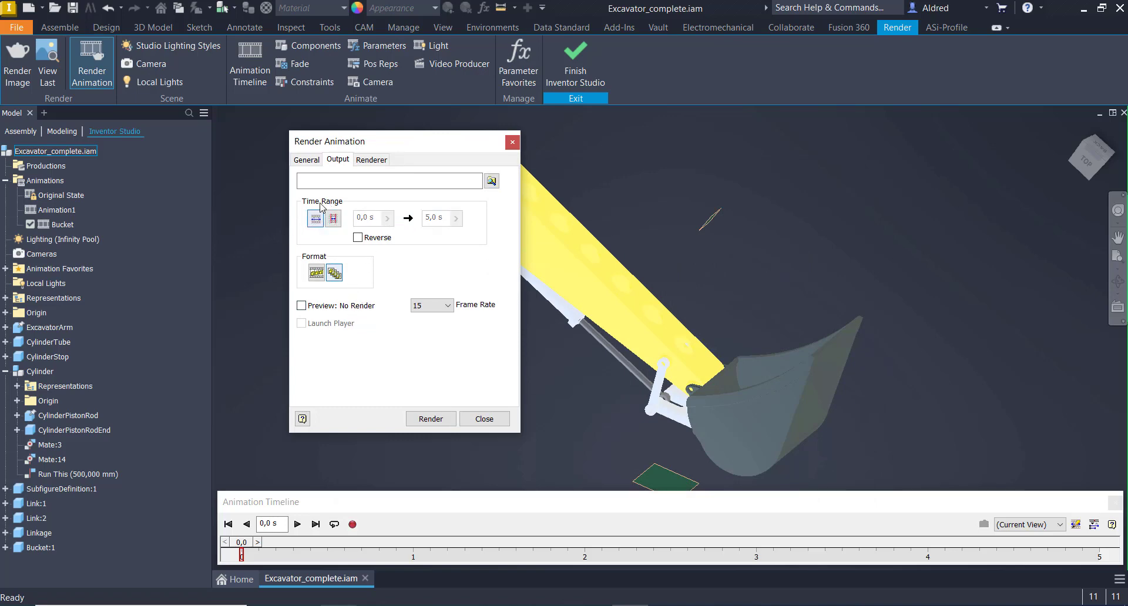
{"action": "left_click", "coordinate": [333, 219]}
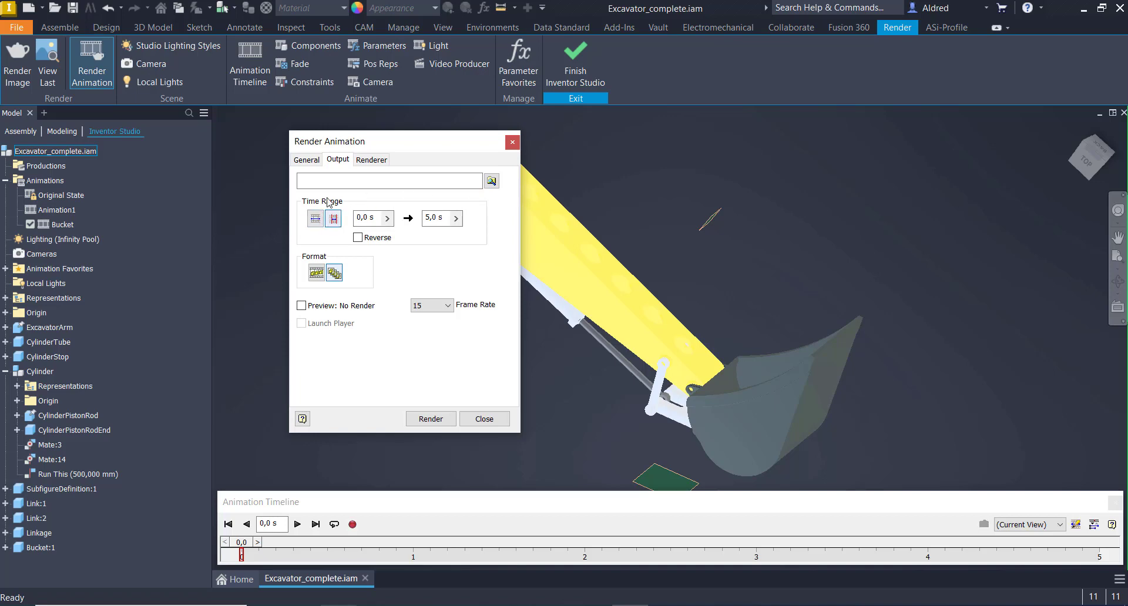
{"action": "left_click", "coordinate": [315, 219]}
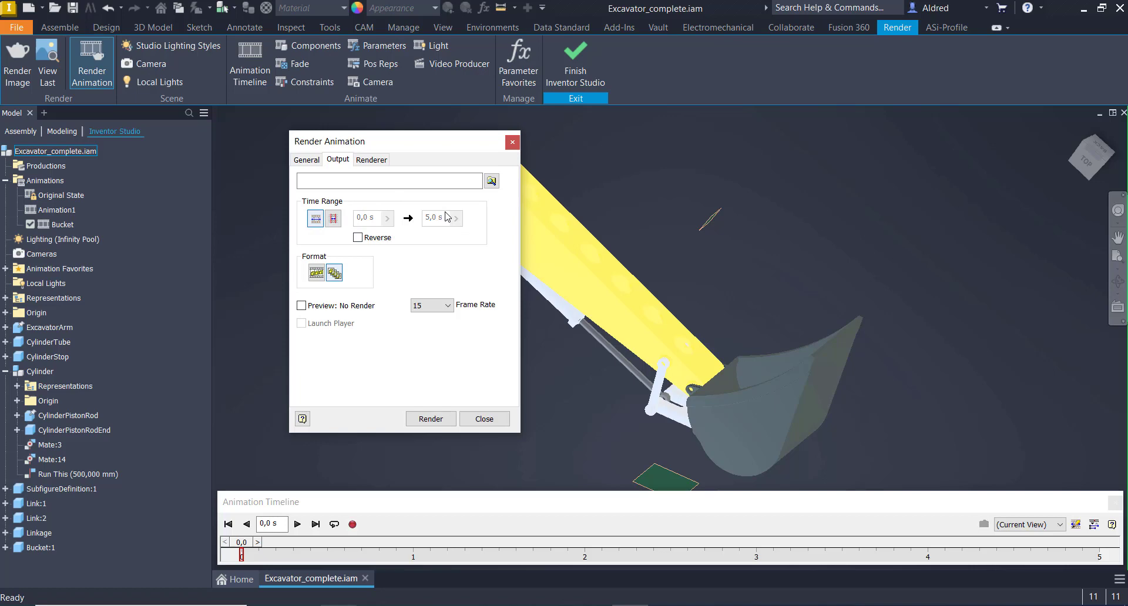
{"action": "left_click", "coordinate": [357, 238]}
{"action": "left_click", "coordinate": [358, 237]}
Step: Keep the frame rate at 15 fps and review the render iteration settings
{"action": "left_click", "coordinate": [448, 305]}
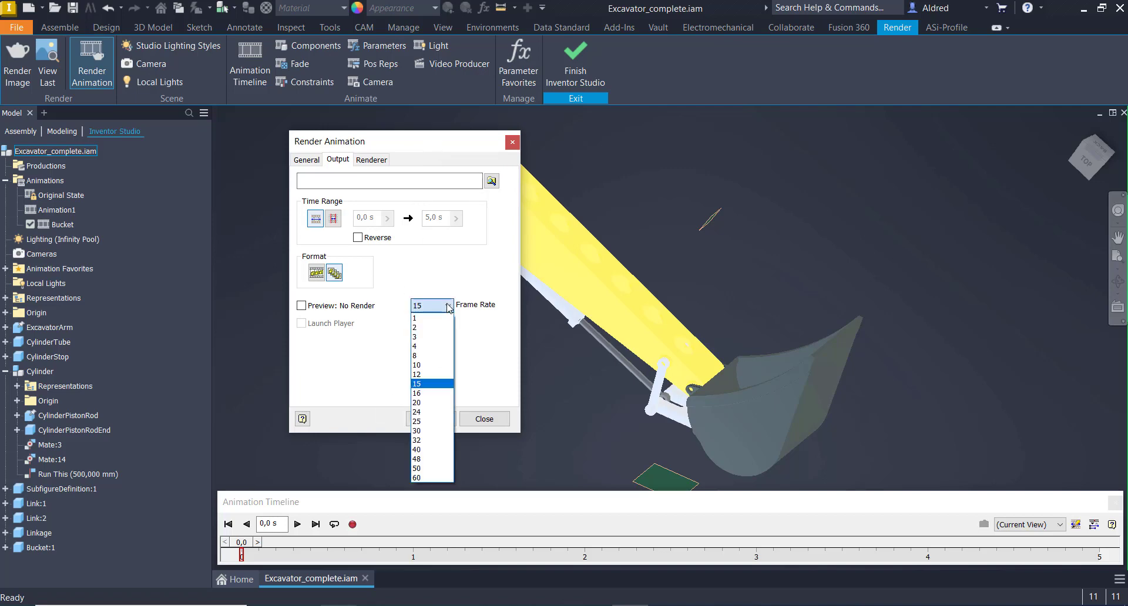
{"action": "left_click", "coordinate": [367, 116]}
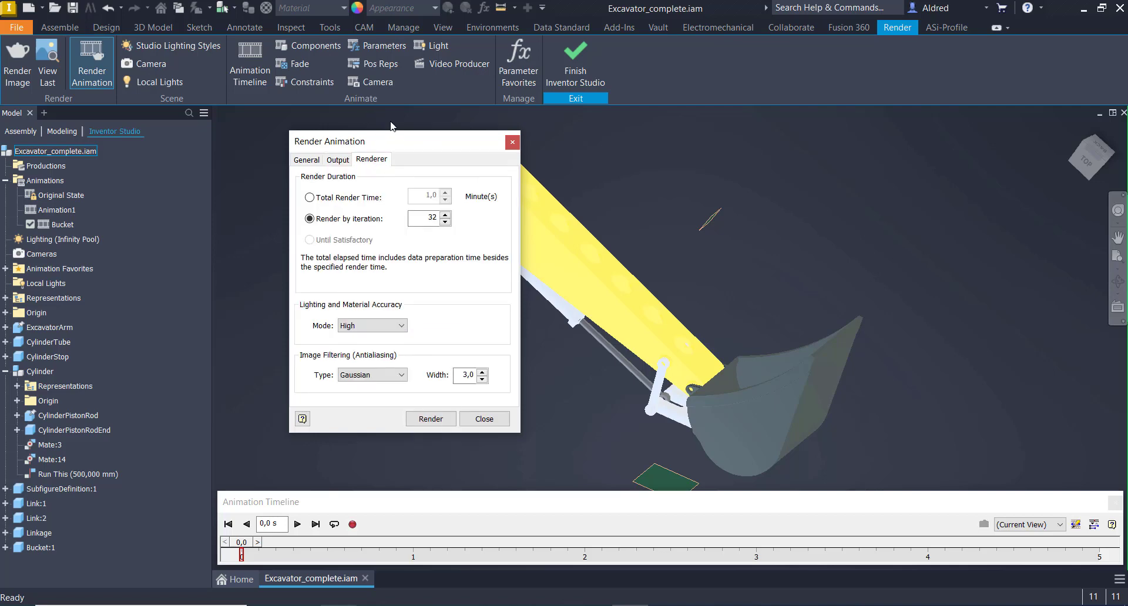
{"action": "left_click", "coordinate": [375, 161]}
{"action": "double_click", "coordinate": [432, 217]}
{"action": "left_click", "coordinate": [307, 160]}
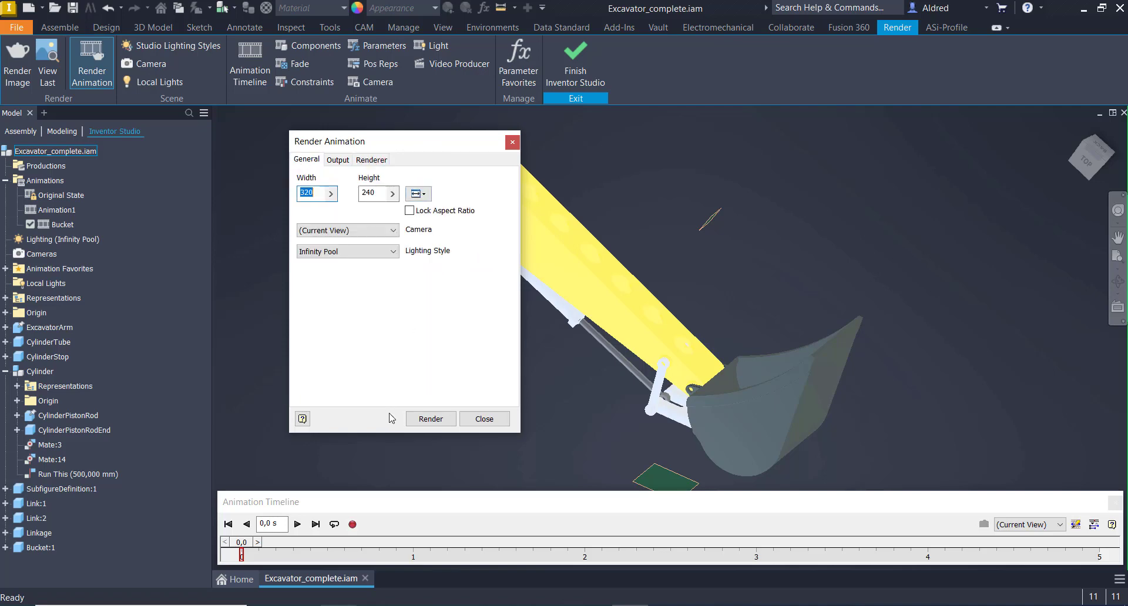
Step: Set the output to Excavator_complete.png and start rendering the animation
{"action": "left_click", "coordinate": [338, 160]}
{"action": "left_click", "coordinate": [493, 184]}
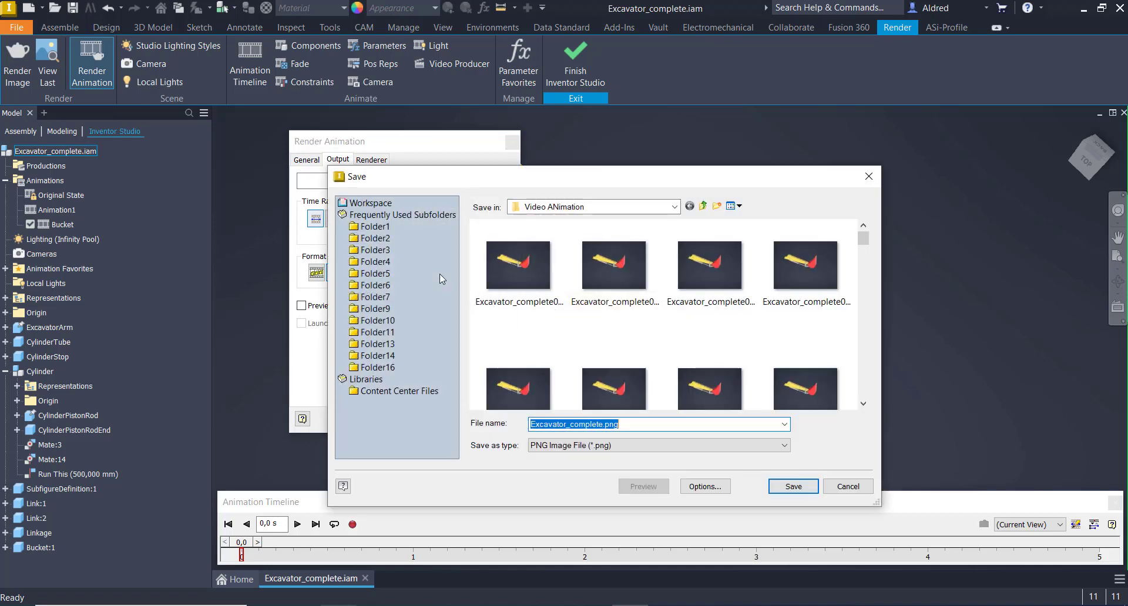
{"action": "left_click", "coordinate": [790, 488]}
{"action": "left_click", "coordinate": [431, 419]}
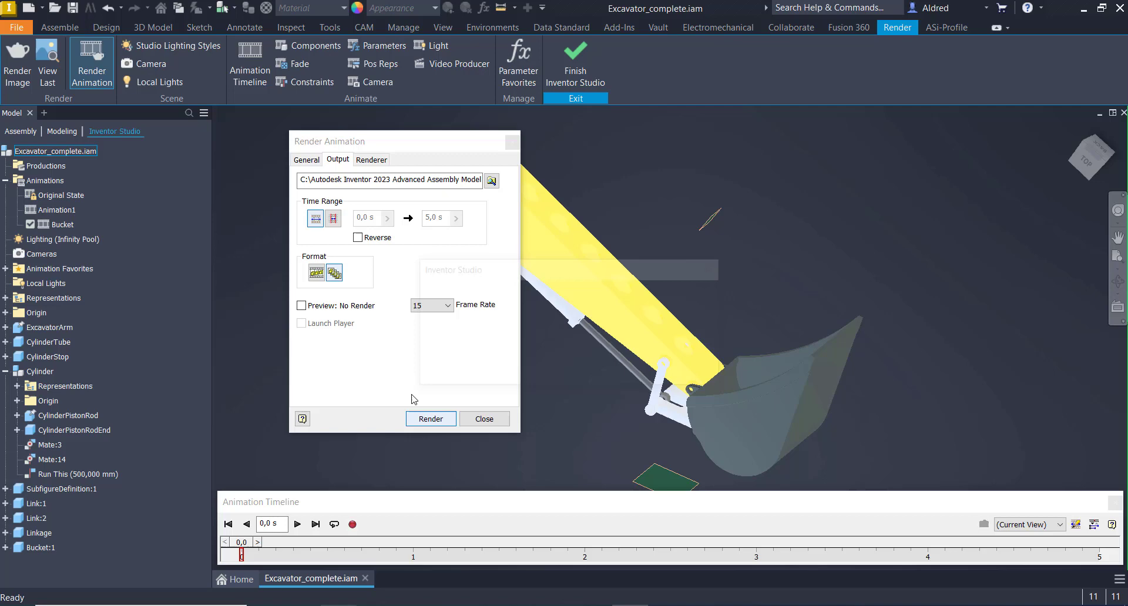
Step: Overwrite the existing image files, let all 76 low-quality frames render, then close the output window
{"action": "left_click", "coordinate": [615, 370]}
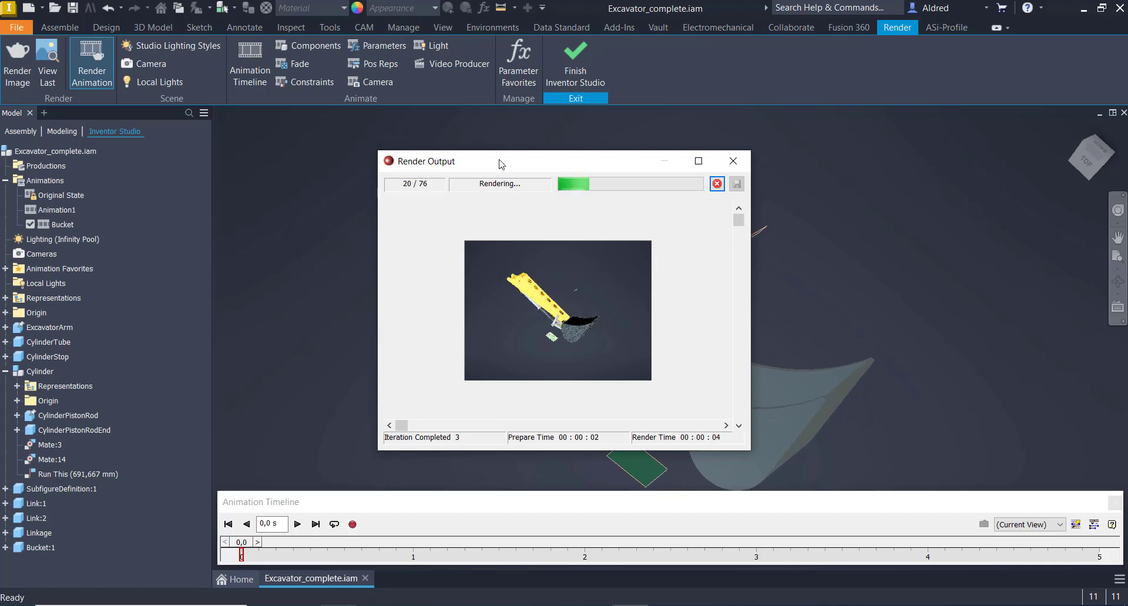
{"action": "left_click_drag", "start_coordinate": [499, 161], "coordinate": [276, 133]}
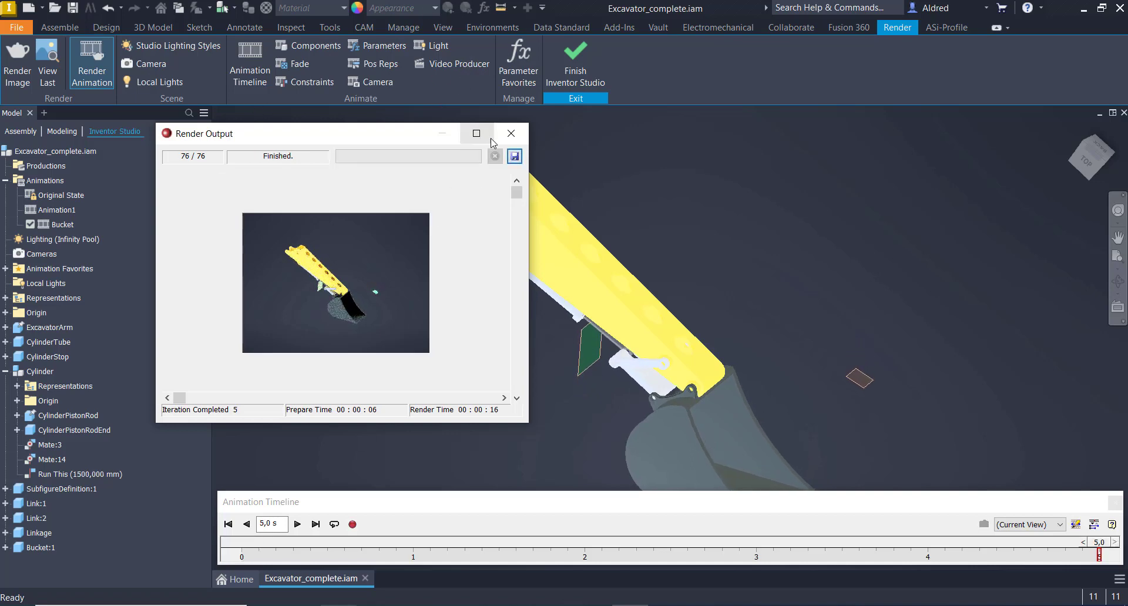
{"action": "left_click", "coordinate": [511, 134]}
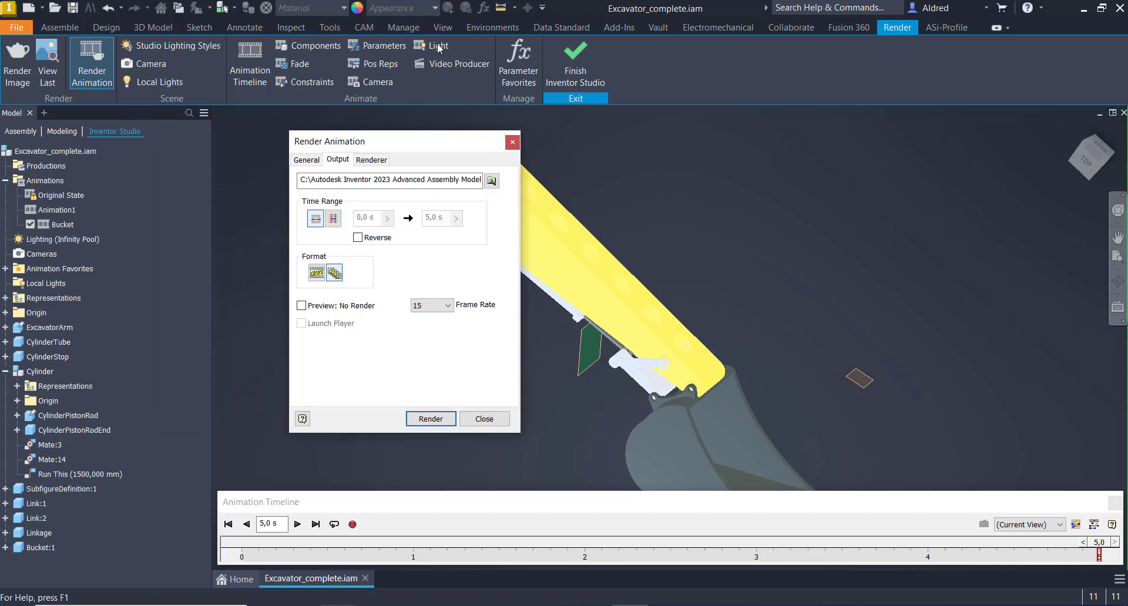
Step: Close Render Animation, create the empty Production1 in Video Producer, then close Video Producer
{"action": "left_click", "coordinate": [512, 141]}
{"action": "left_click", "coordinate": [472, 68]}
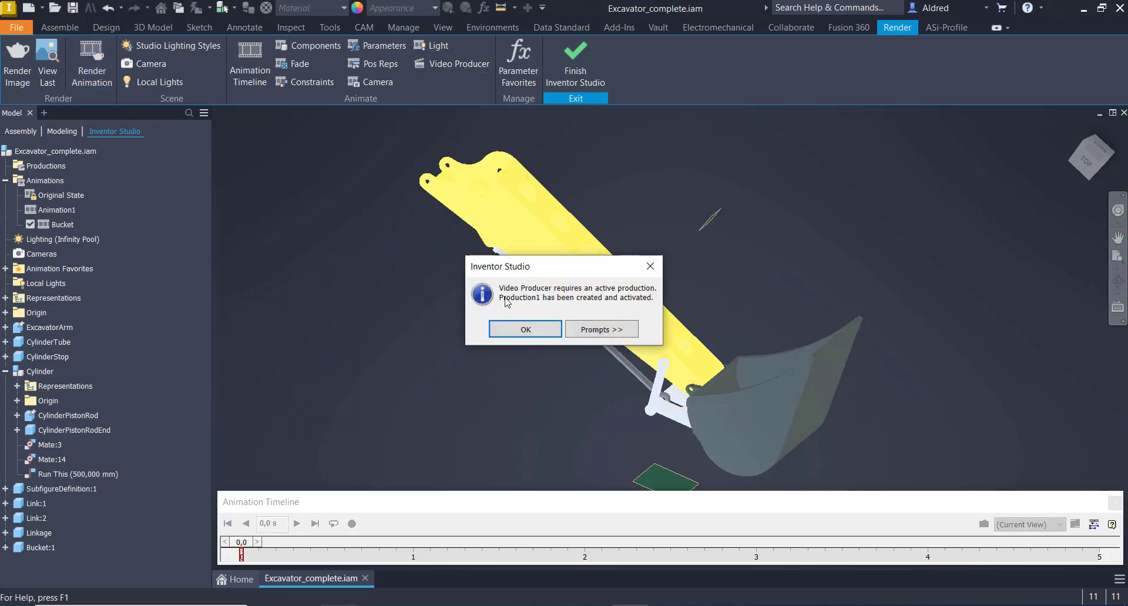
{"action": "left_click", "coordinate": [511, 330]}
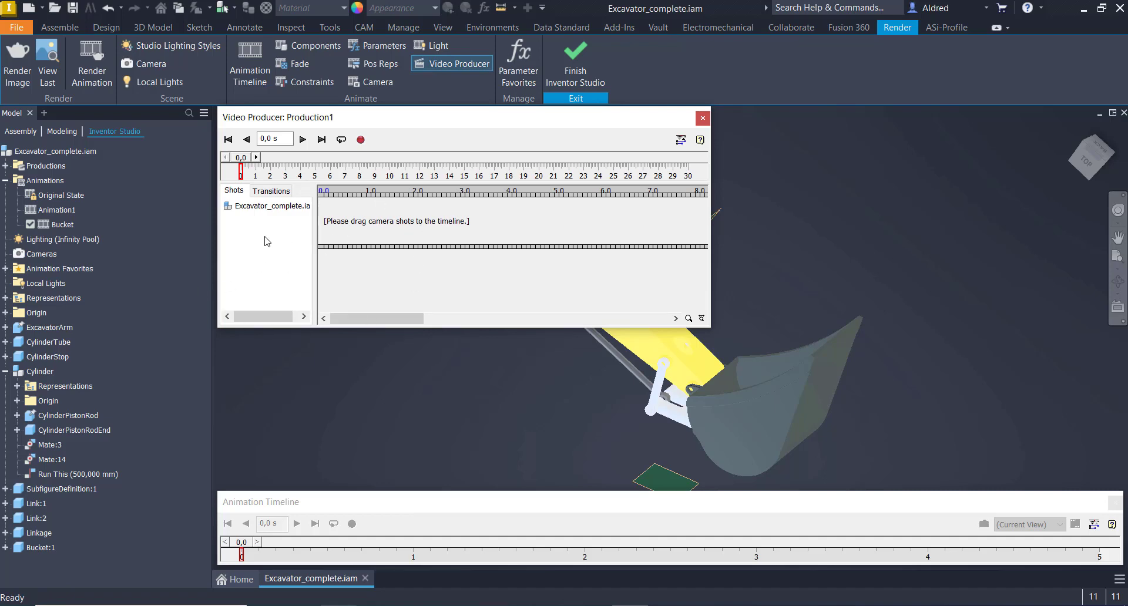
{"action": "left_click_drag", "start_coordinate": [357, 123], "coordinate": [285, 205]}
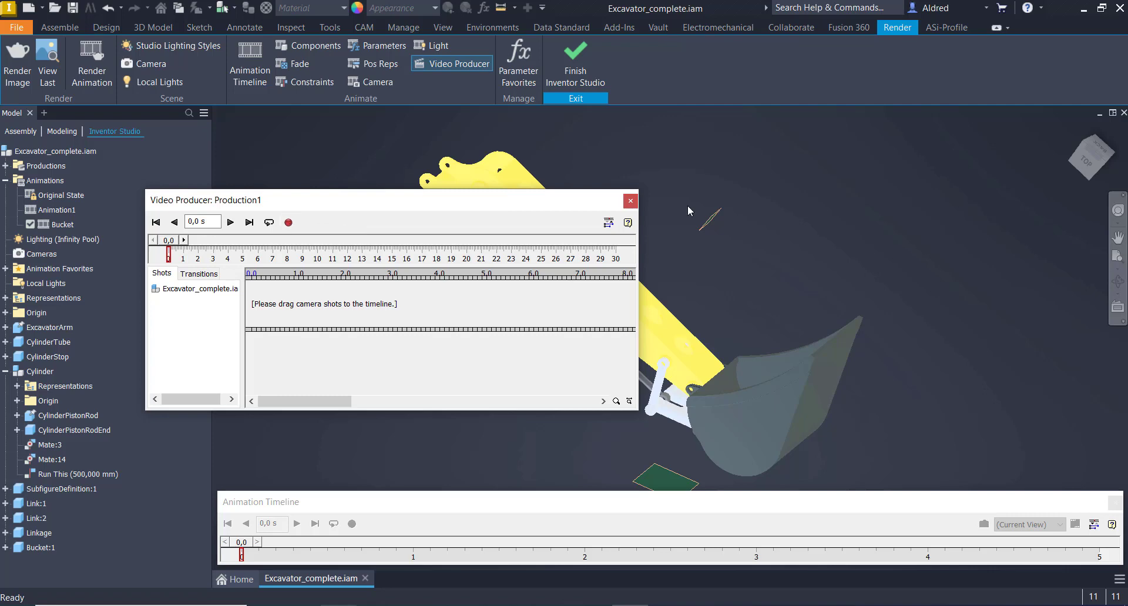
{"action": "left_click", "coordinate": [631, 201]}
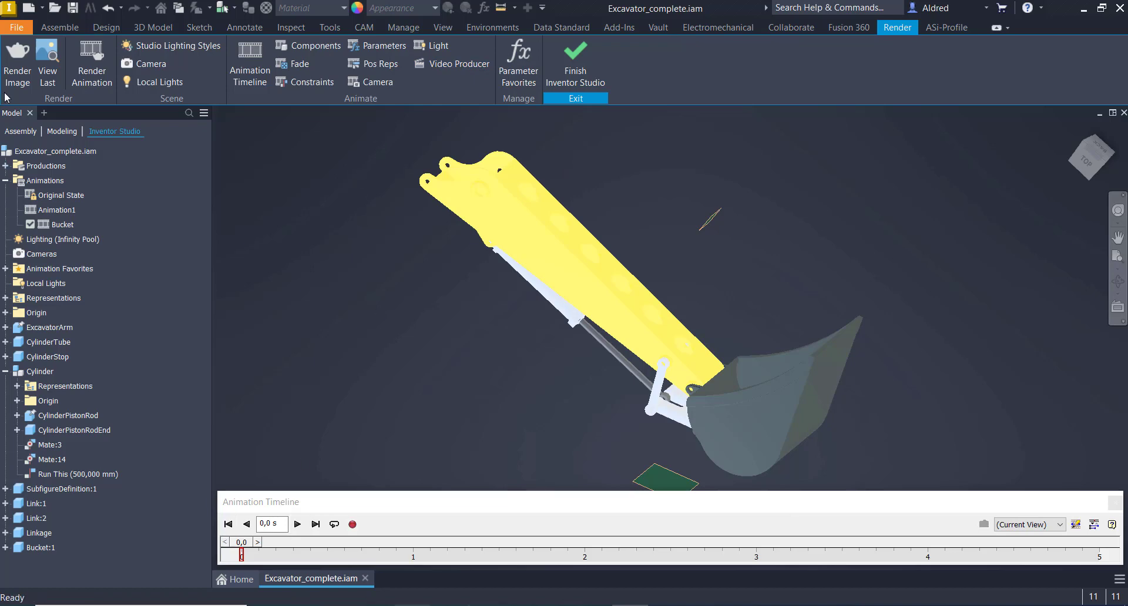
Step: Open Render Animation and set the output size preset to 1920 x 1080
{"action": "left_click", "coordinate": [94, 63]}
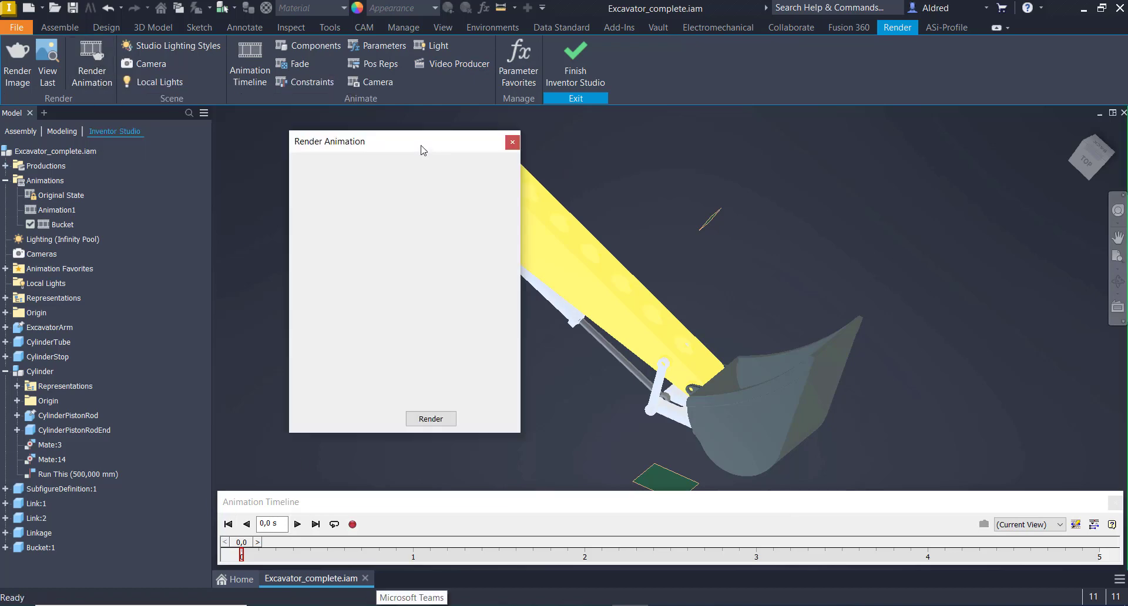
{"action": "left_click", "coordinate": [418, 193]}
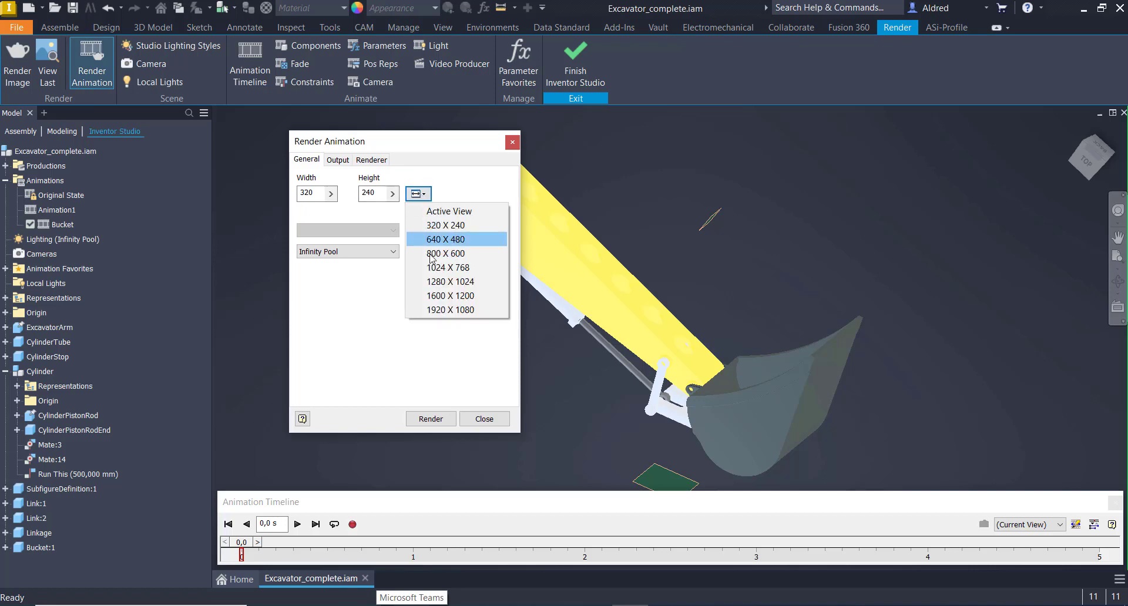
{"action": "left_click", "coordinate": [442, 309]}
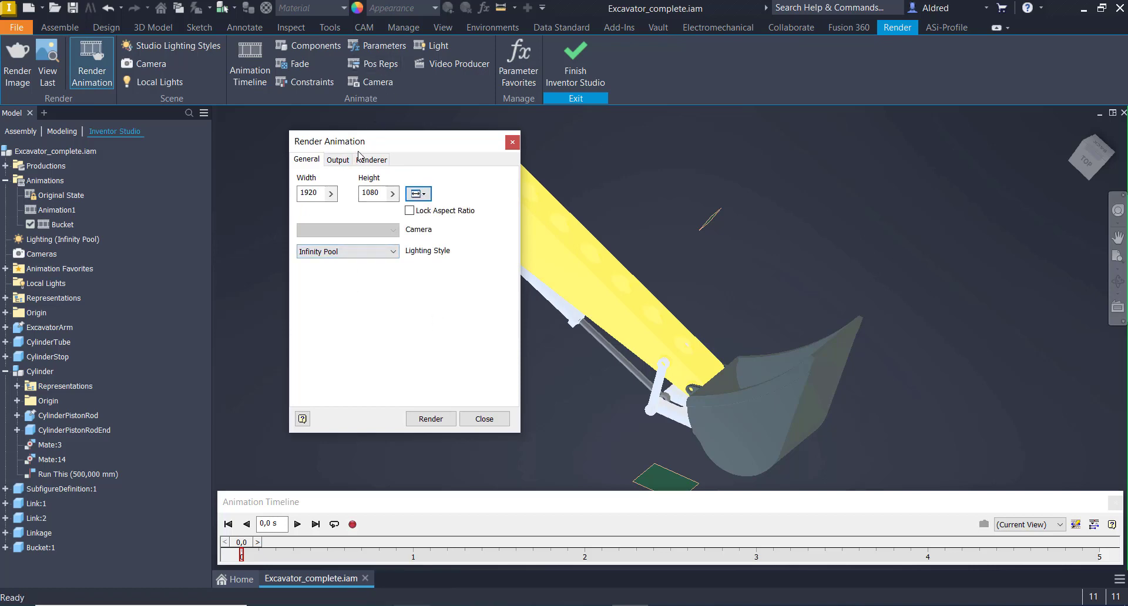
Step: Set the frame rate to 20 and select the render iteration count for editing
{"action": "left_click", "coordinate": [340, 160]}
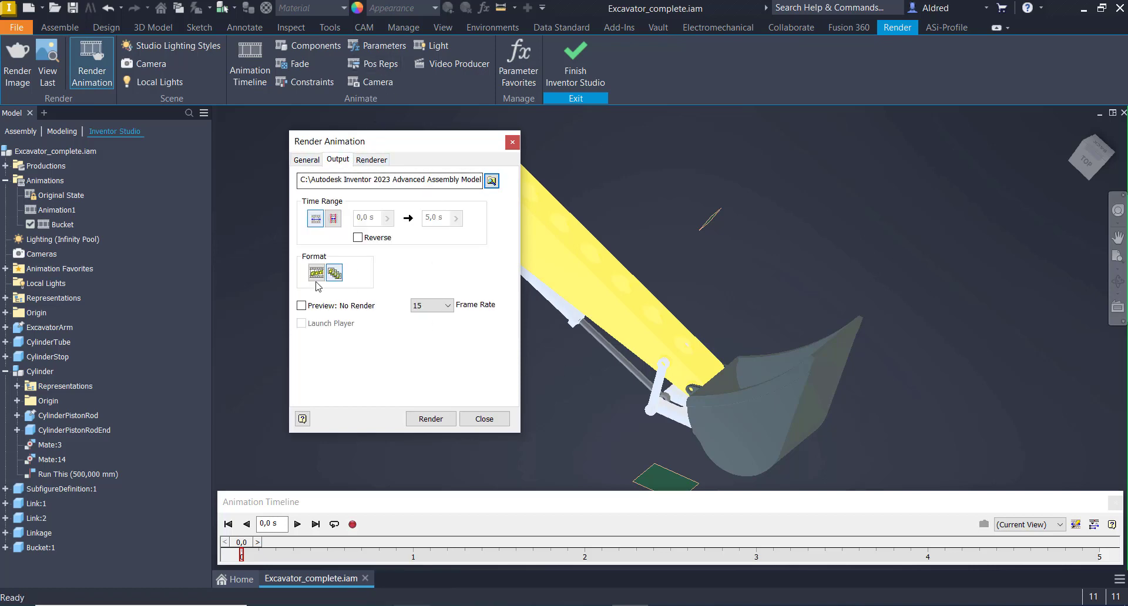
{"action": "left_click", "coordinate": [372, 159]}
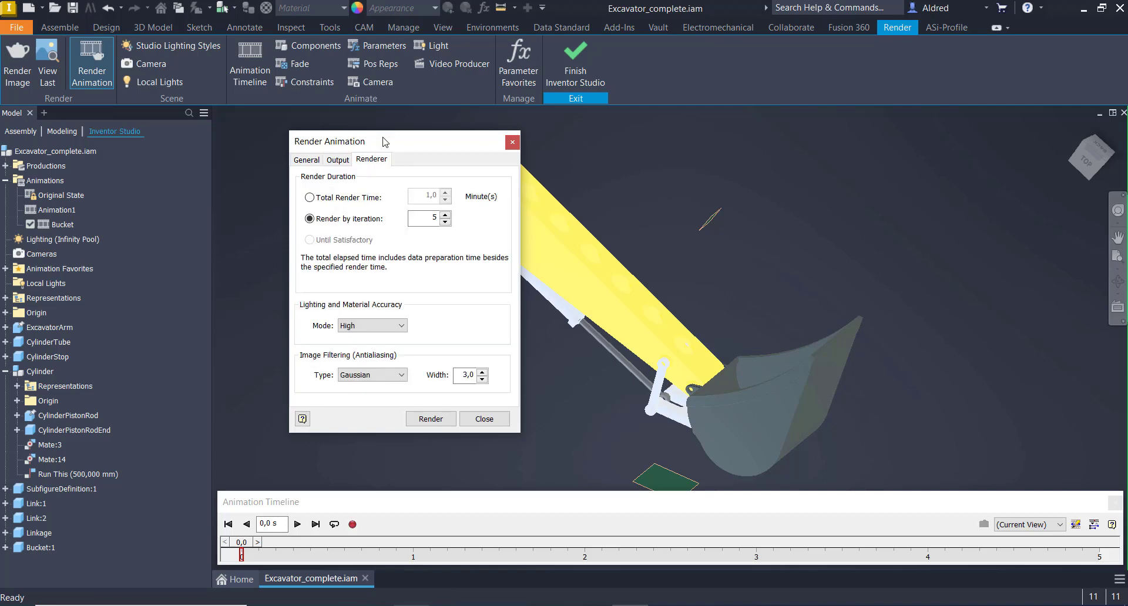
{"action": "left_click", "coordinate": [334, 161]}
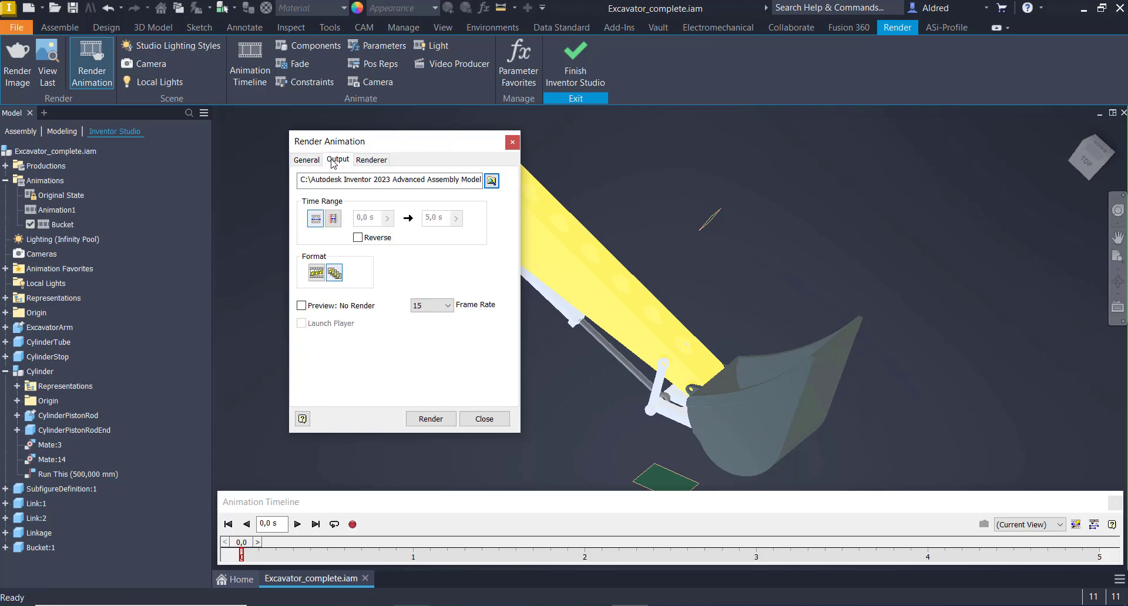
{"action": "left_click", "coordinate": [447, 306]}
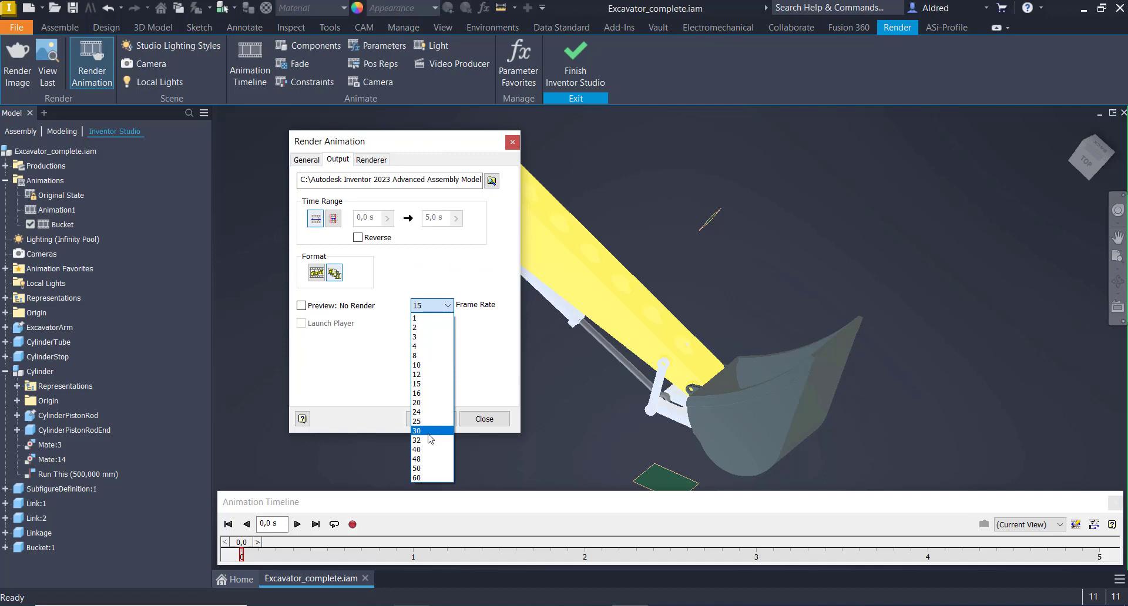
{"action": "left_click", "coordinate": [427, 403]}
{"action": "left_click", "coordinate": [374, 160]}
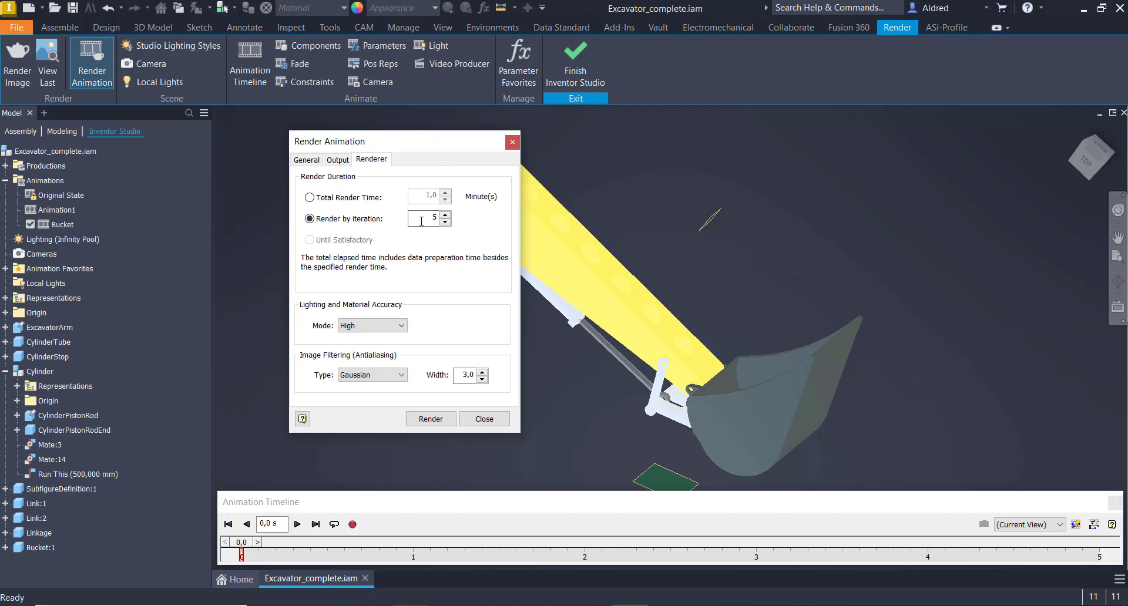
{"action": "key", "text": "Tab"}
Step: Start the 1920 x 1080 render over the old frames, stop it on frame one, and return to General
{"action": "left_click", "coordinate": [431, 419]}
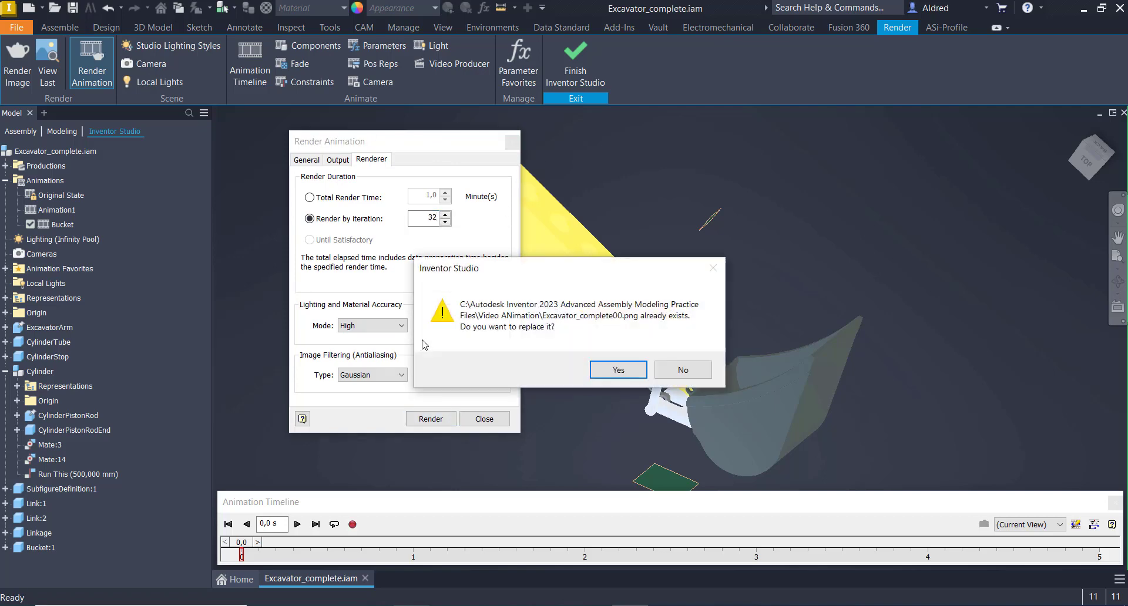
{"action": "left_click", "coordinate": [614, 370]}
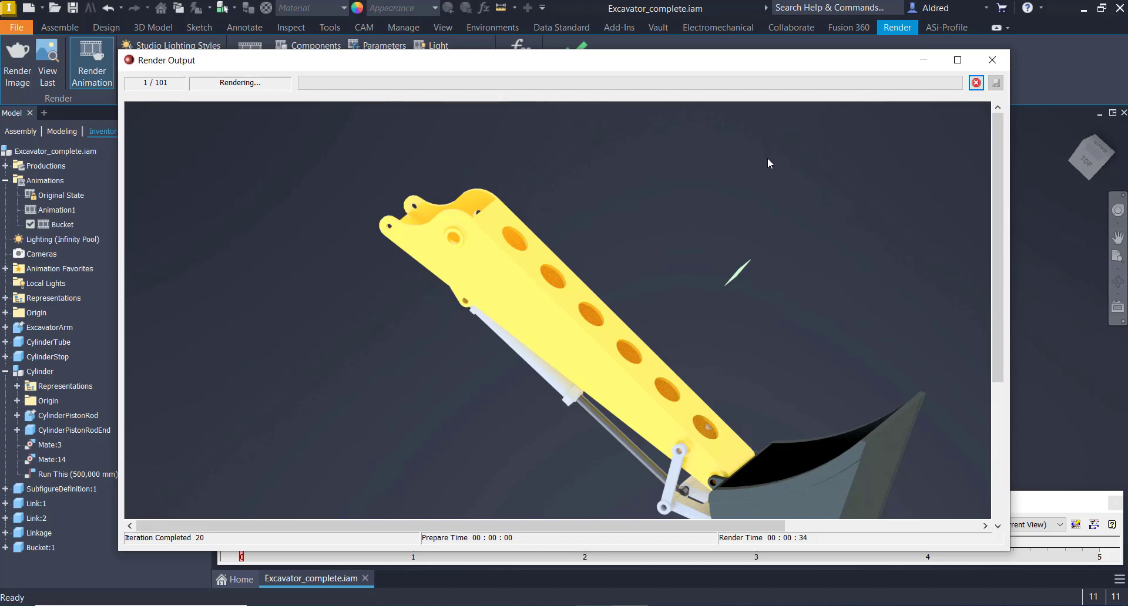
{"action": "left_click", "coordinate": [976, 82]}
{"action": "left_click", "coordinate": [991, 59]}
{"action": "left_click", "coordinate": [307, 160]}
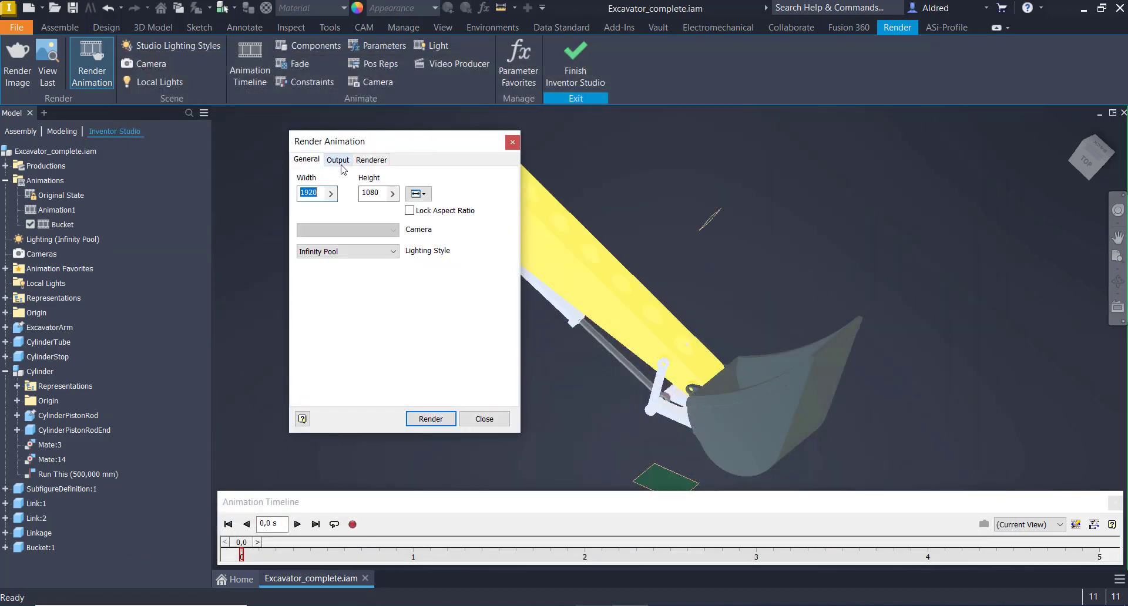
Step: Revert the render to 320 x 240 at 10 fps and select the 32-iteration value
{"action": "left_click", "coordinate": [421, 194]}
{"action": "left_click", "coordinate": [446, 226]}
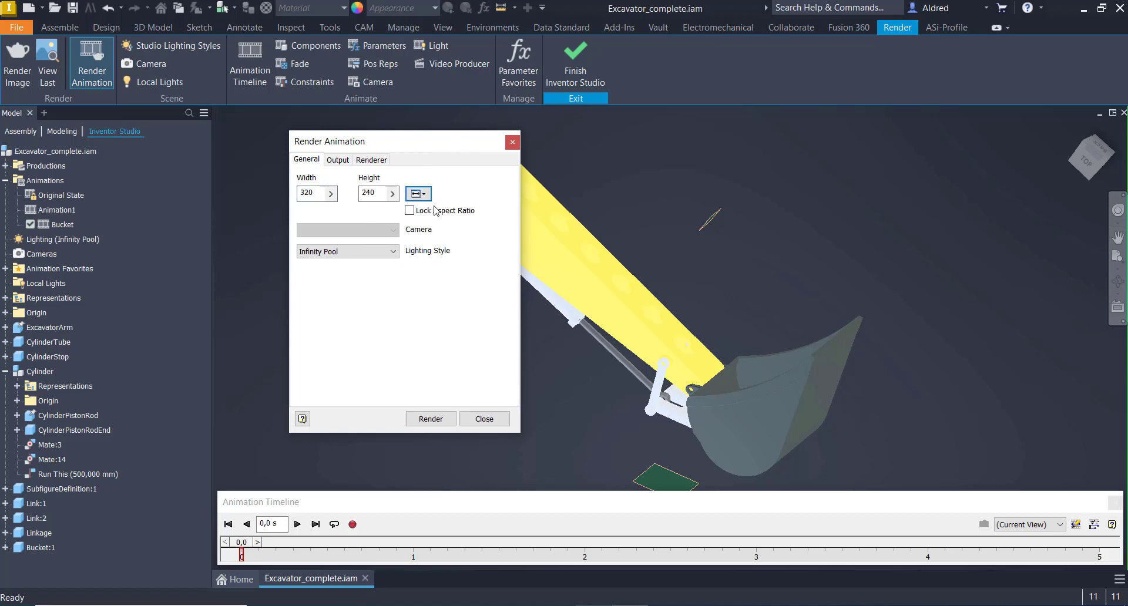
{"action": "left_click", "coordinate": [338, 162]}
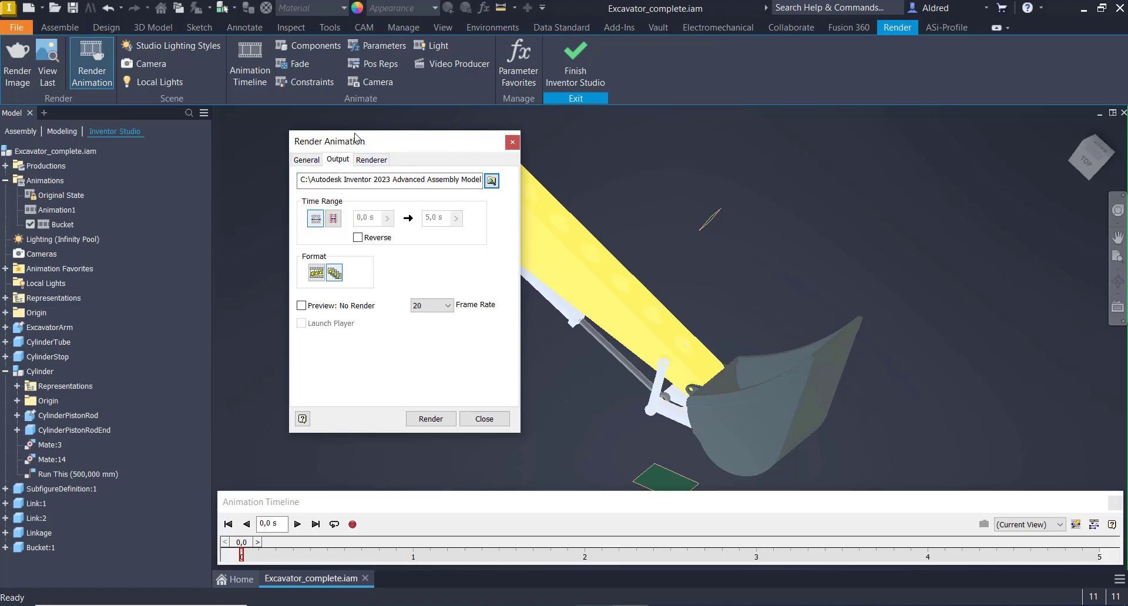
{"action": "left_click", "coordinate": [448, 306]}
{"action": "left_click", "coordinate": [432, 367]}
{"action": "left_click", "coordinate": [362, 161]}
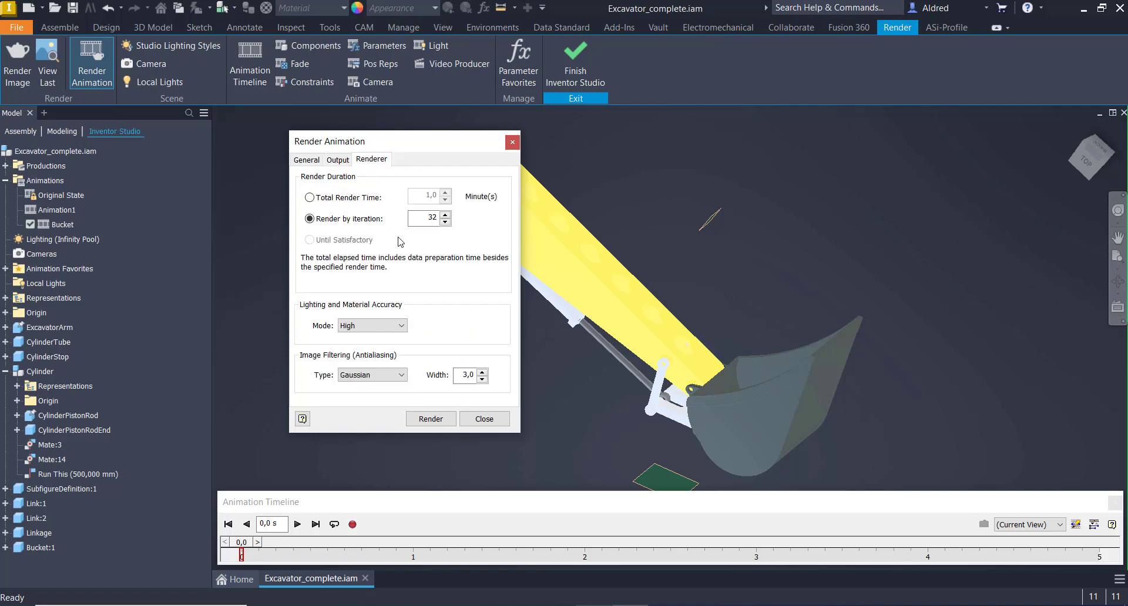
{"action": "double_click", "coordinate": [431, 217]}
{"action": "left_click_drag", "start_coordinate": [400, 147], "coordinate": [421, 126]}
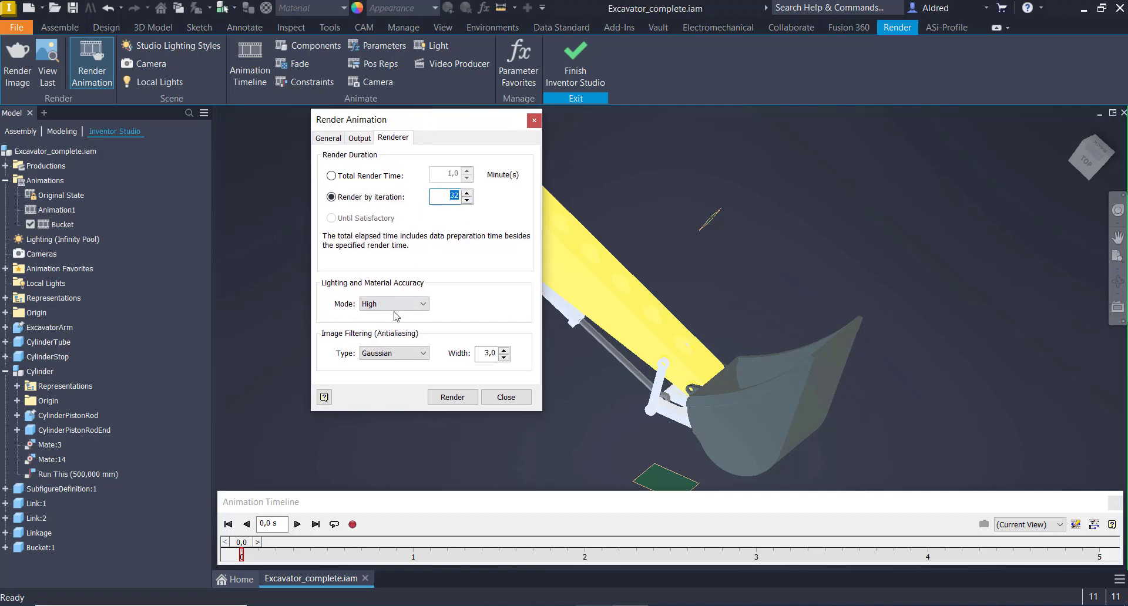